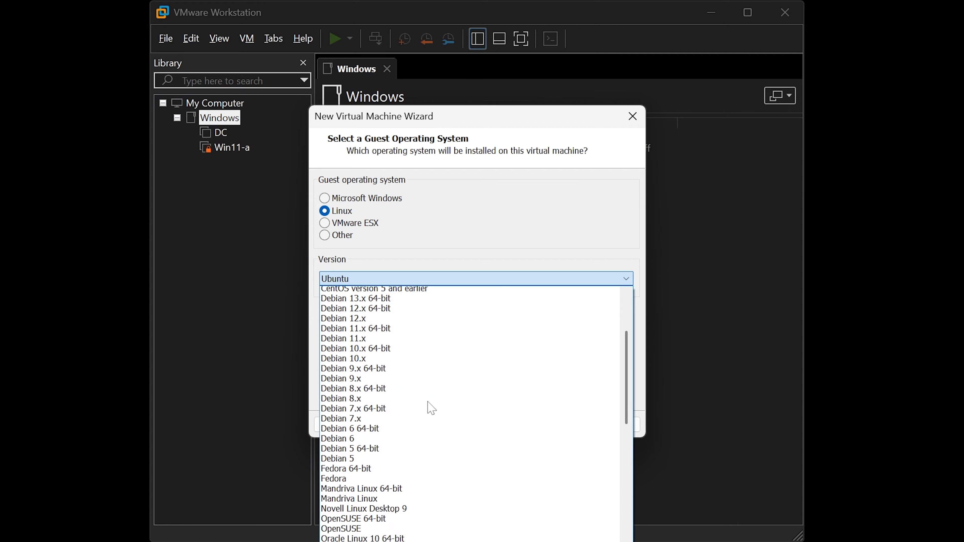
pyautogui.scroll(4, 432, 408)
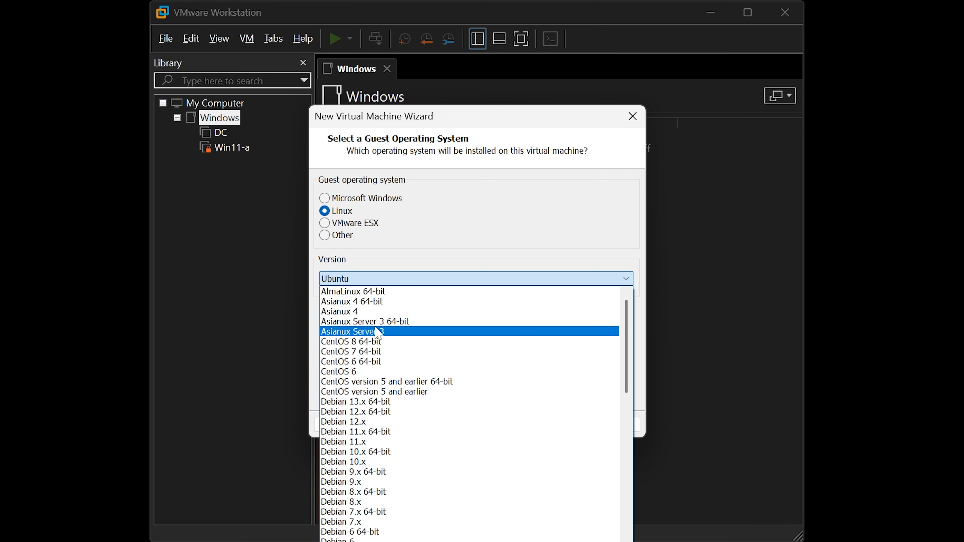
# - Pick Rocky Linux 64-bit from the Linux version list
pyautogui.scroll(-5, 375, 327)
pyautogui.press('r')
pyautogui.press('r')
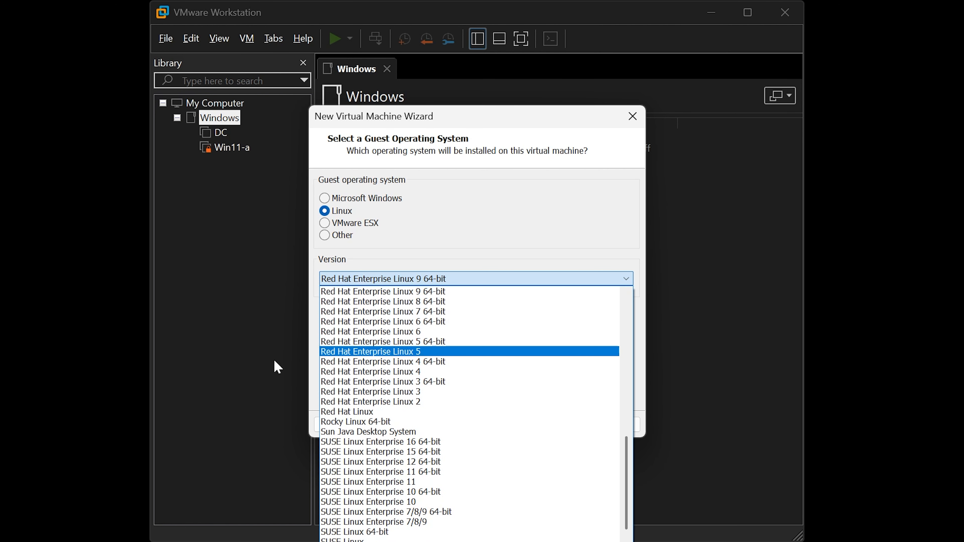
pyautogui.press('r')
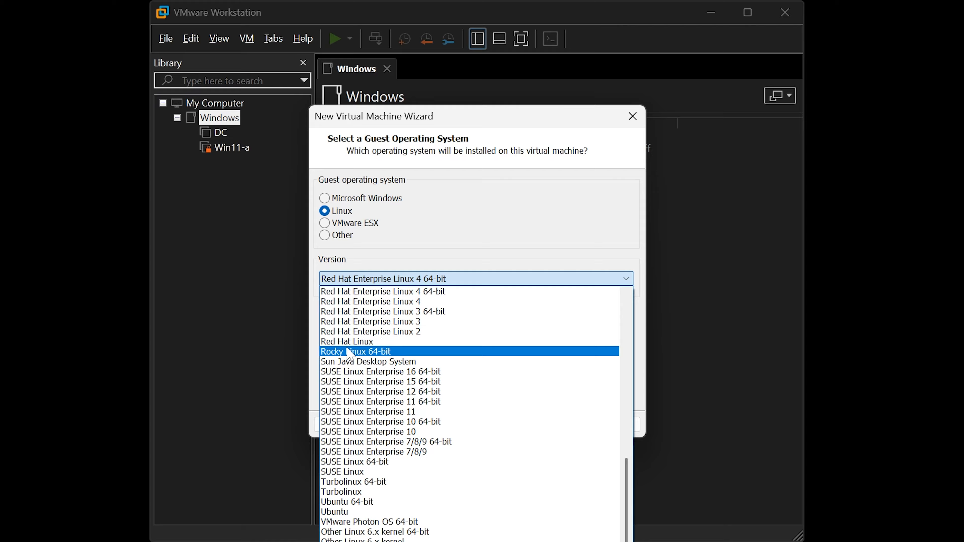
pyautogui.click(349, 352)
# - Store the VM in the Linux folder under Virtual Machines
pyautogui.click(554, 424)
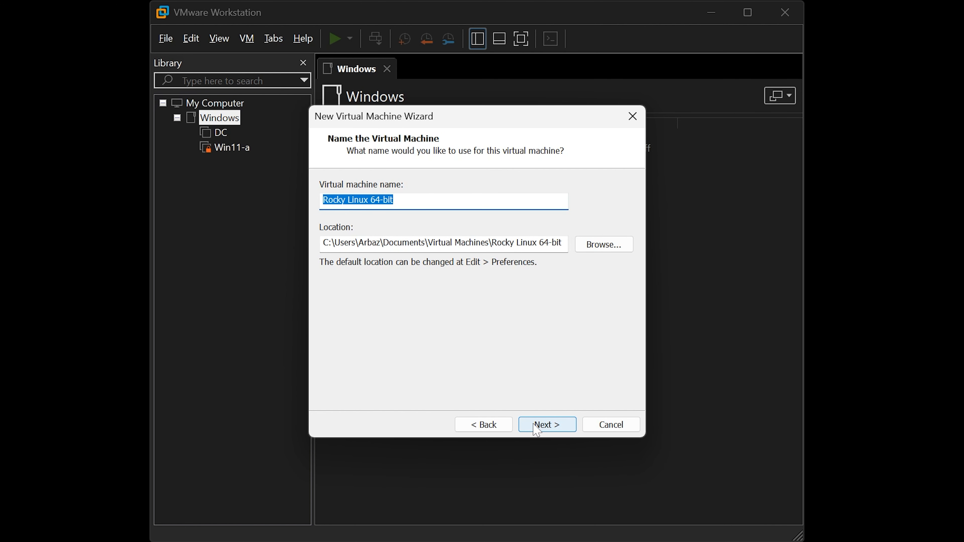
pyautogui.click(611, 252)
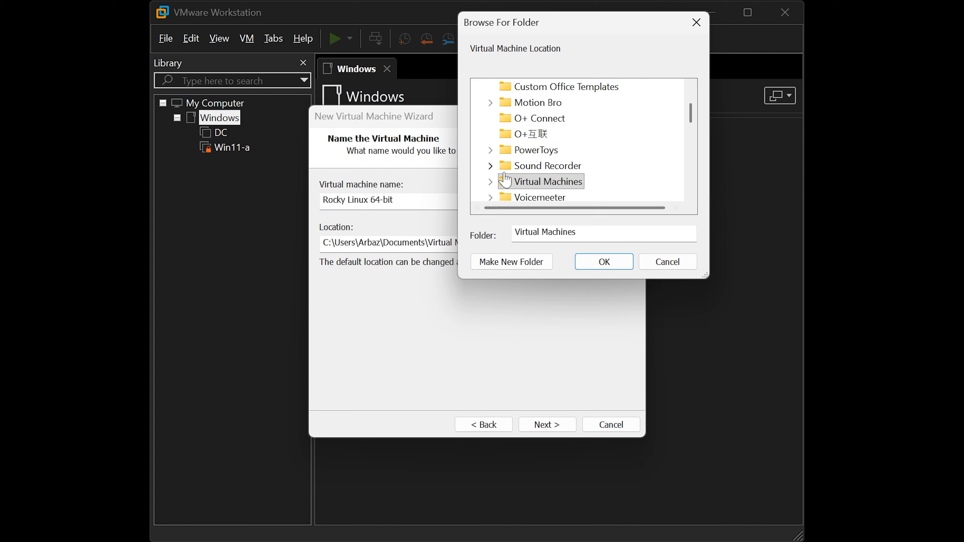
pyautogui.doubleClick(538, 182)
pyautogui.click(539, 165)
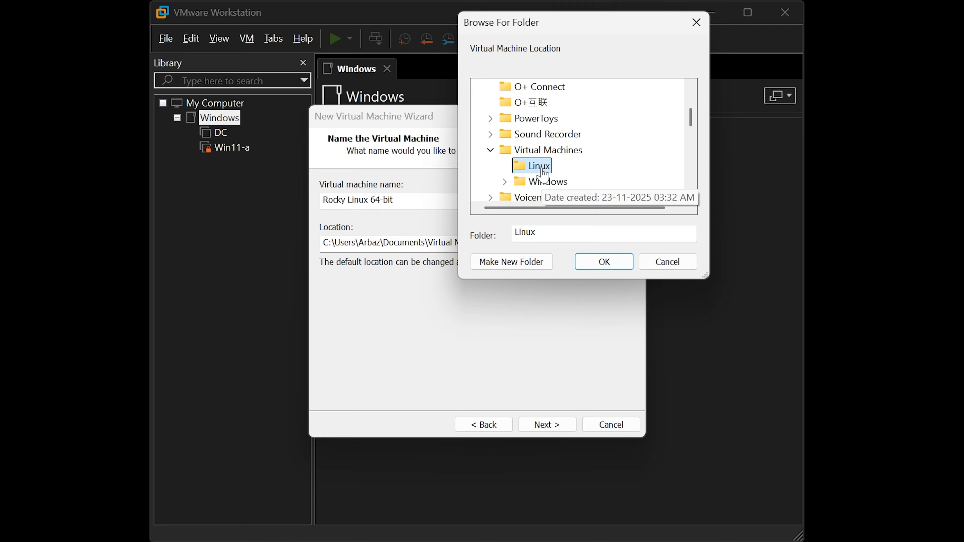
pyautogui.click(604, 261)
# - Give the VM a 40 GB virtual disk stored as a single file
pyautogui.click(546, 424)
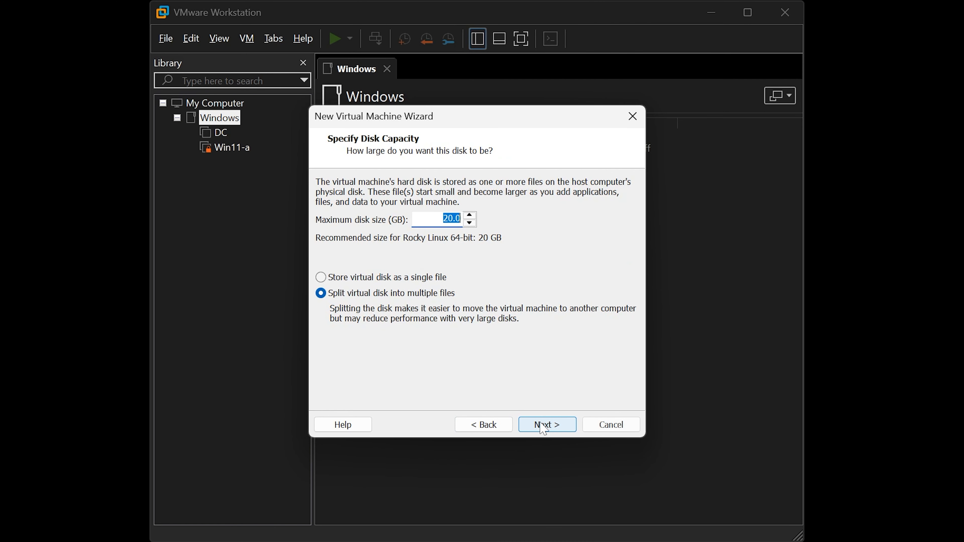
pyautogui.write('40')
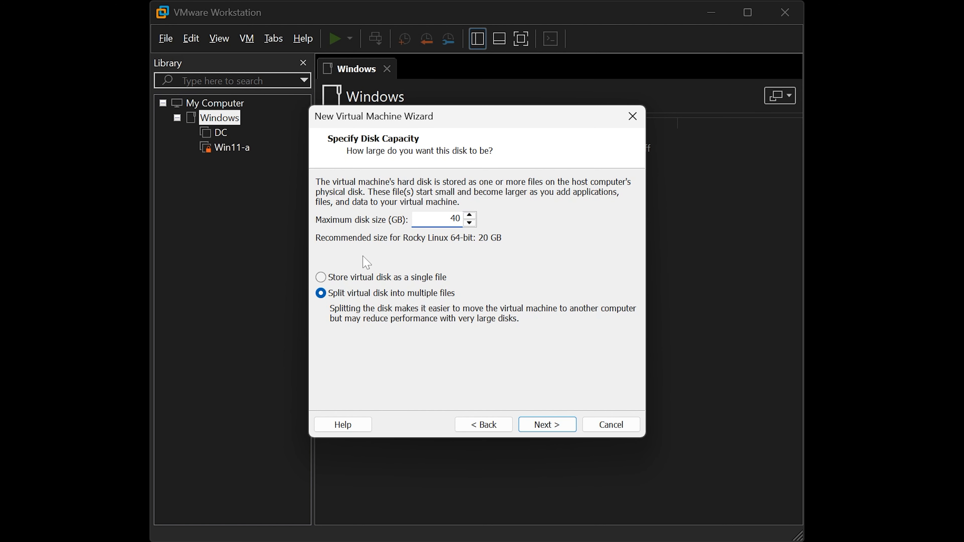
pyautogui.click(395, 280)
pyautogui.click(546, 424)
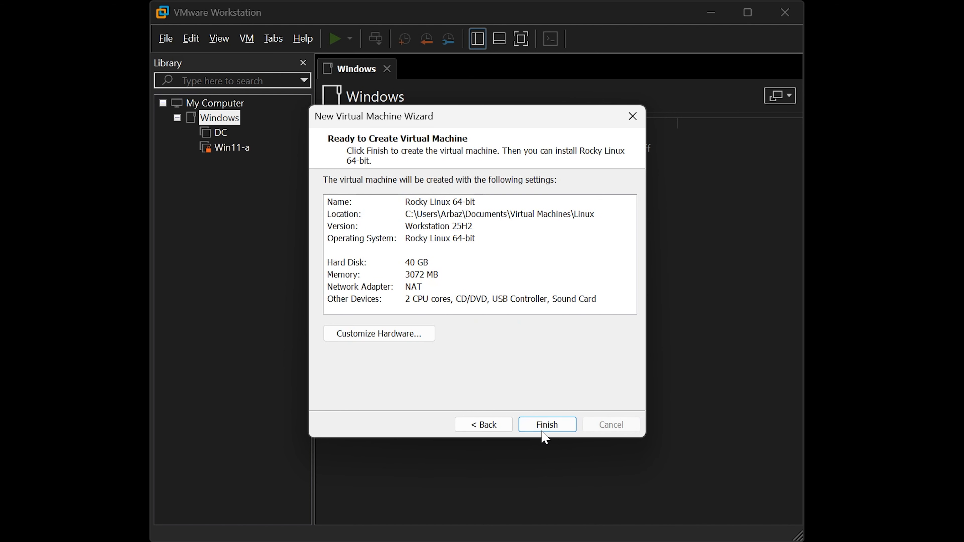
# - Set memory to 4 GB and try a pasted ISO path, which is rejected as invalid
pyautogui.click(414, 340)
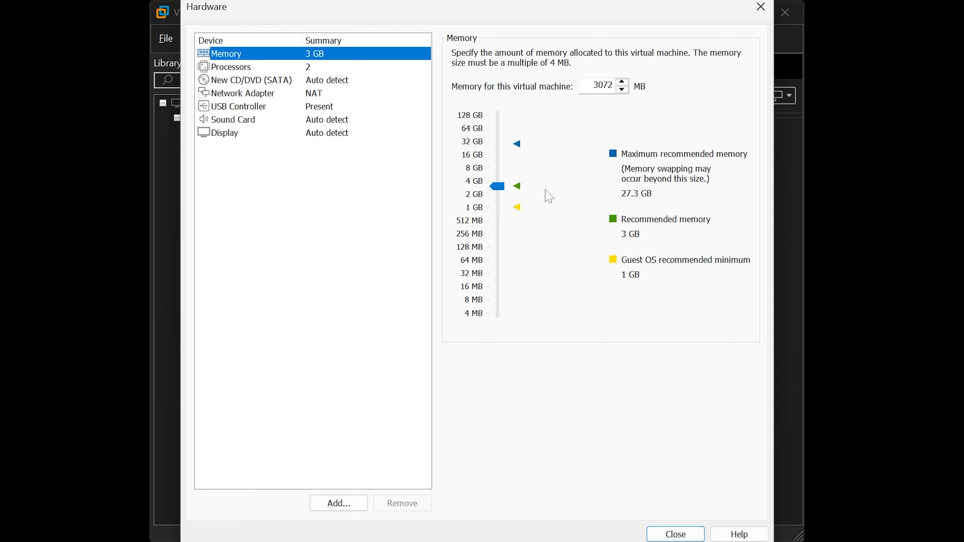
pyautogui.moveTo(488, 190); pyautogui.dragTo(470, 181)
pyautogui.click(329, 80)
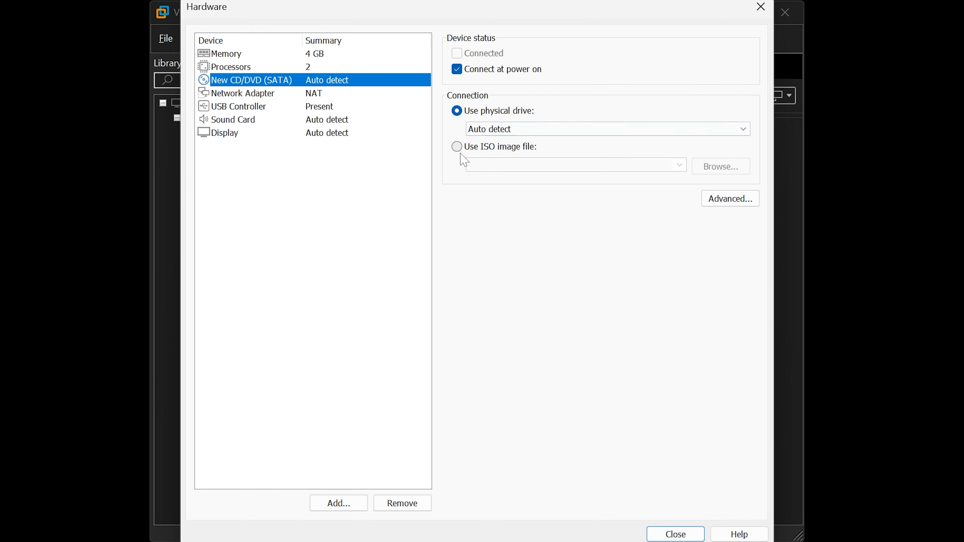
pyautogui.click(456, 147)
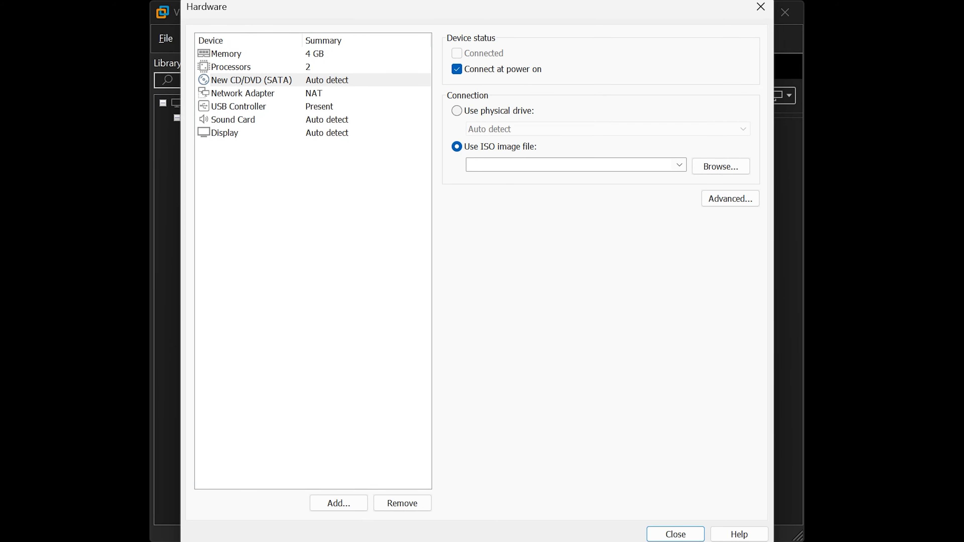
pyautogui.hotkey('ctrl', 'v')
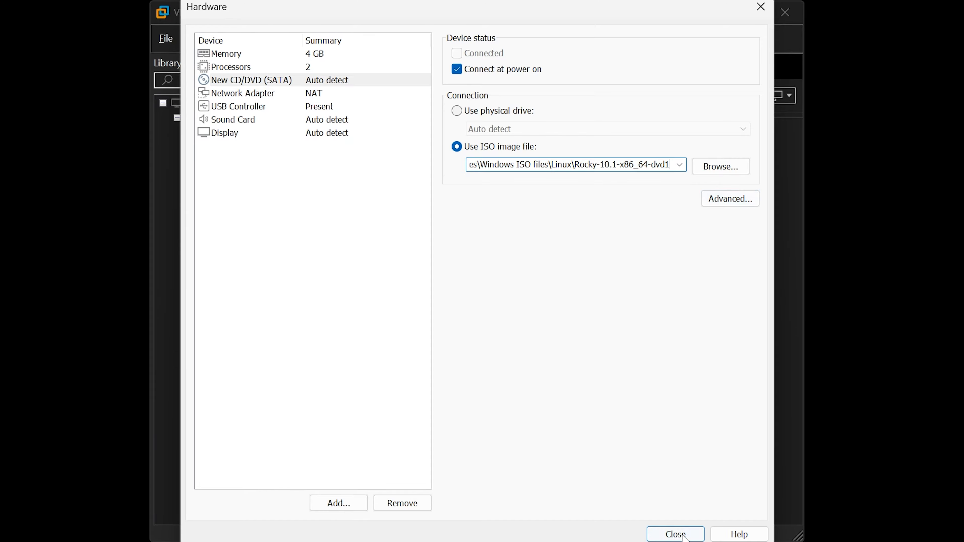
pyautogui.click(678, 534)
pyautogui.click(566, 300)
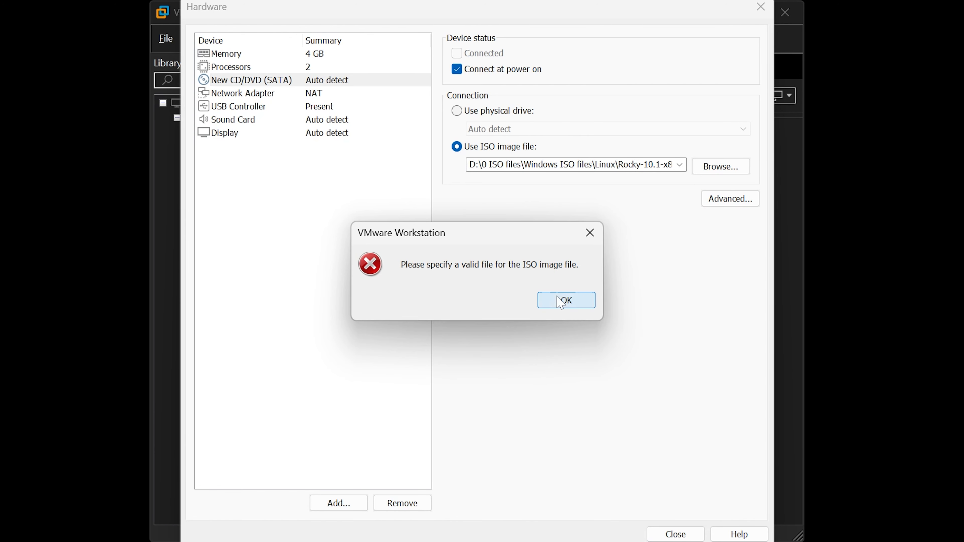
# - Attach the Rocky-10.1-x86_64-dvd1 ISO via Browse and finish creating the VM
pyautogui.click(720, 166)
pyautogui.doubleClick(384, 149)
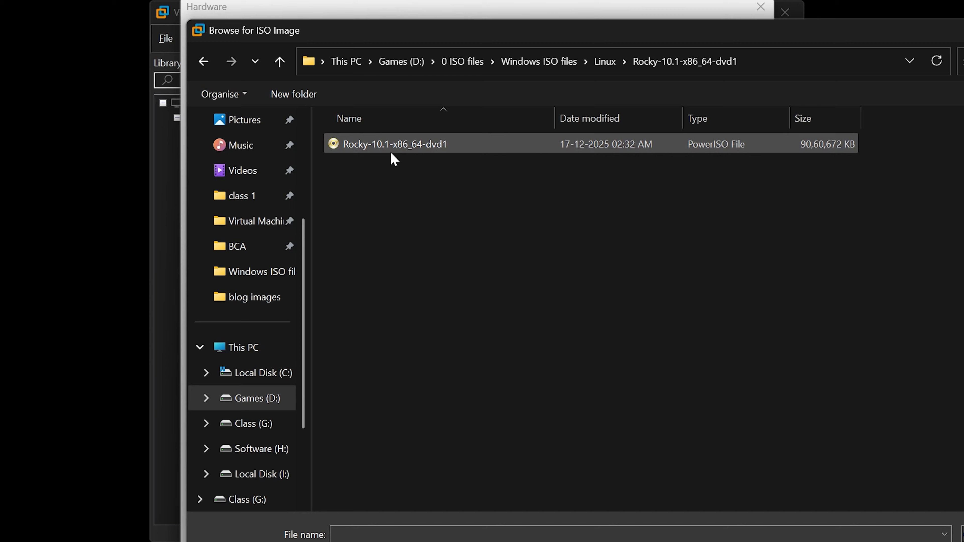
pyautogui.click(387, 149)
pyautogui.press('Return')
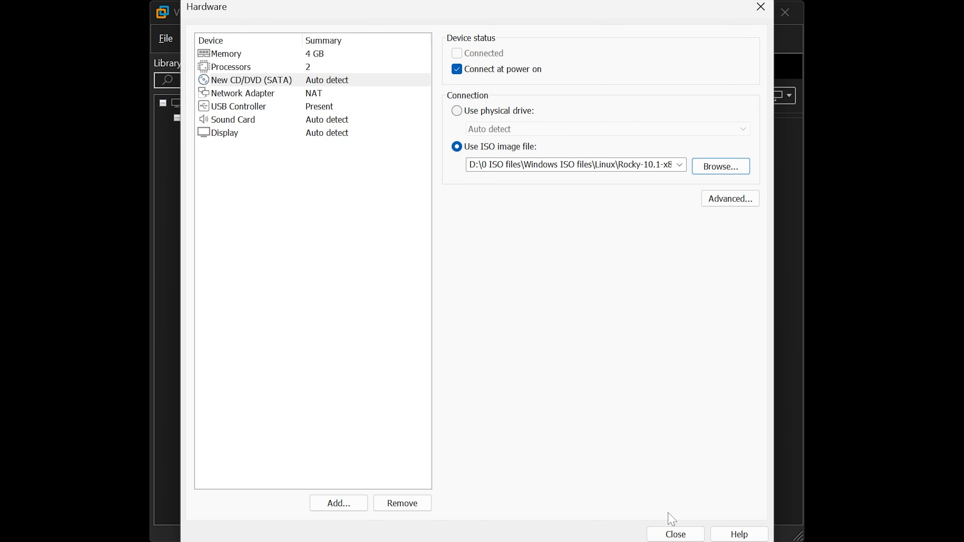
pyautogui.click(673, 531)
pyautogui.click(558, 423)
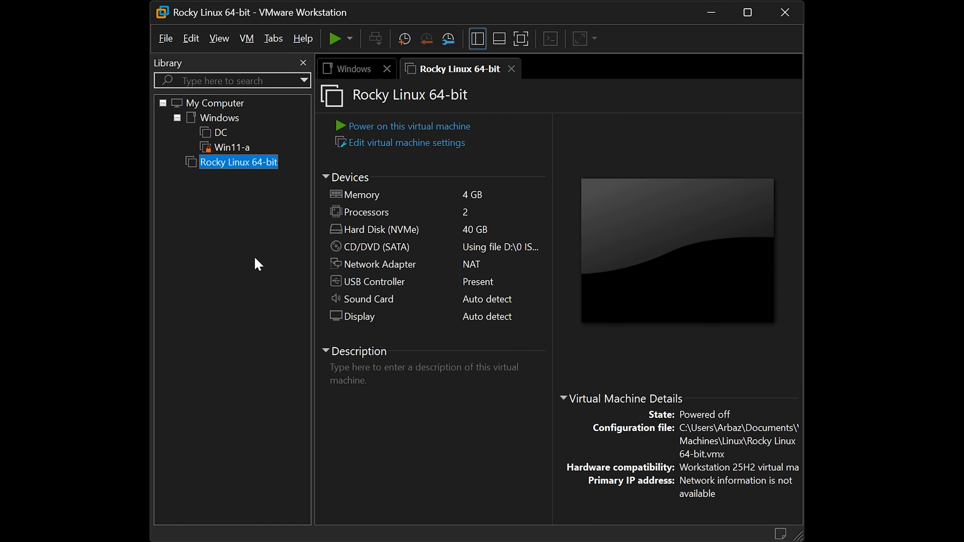
# - Power on the VM and boot the Install Rocky Linux 10.1 GRUB entry
pyautogui.click(341, 127)
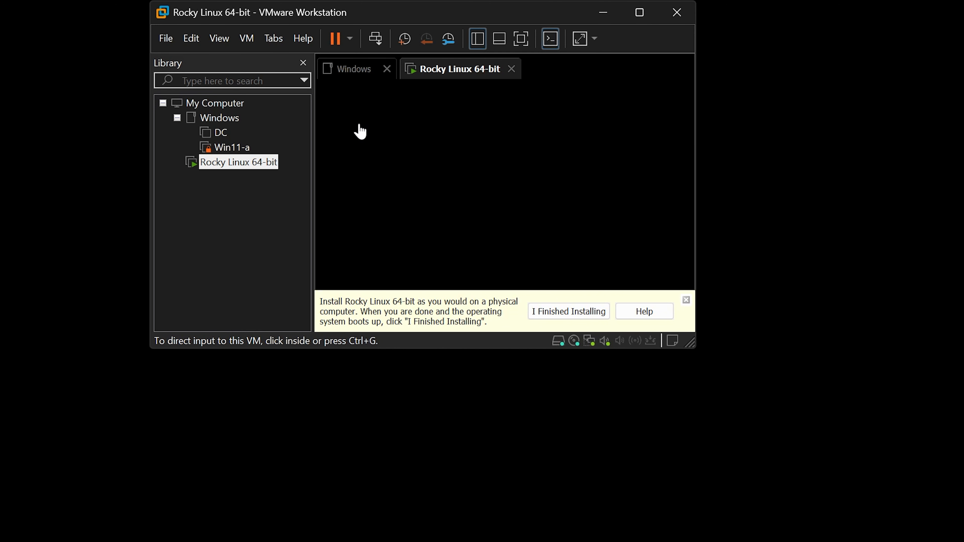
pyautogui.click(412, 202)
pyautogui.press('Down')
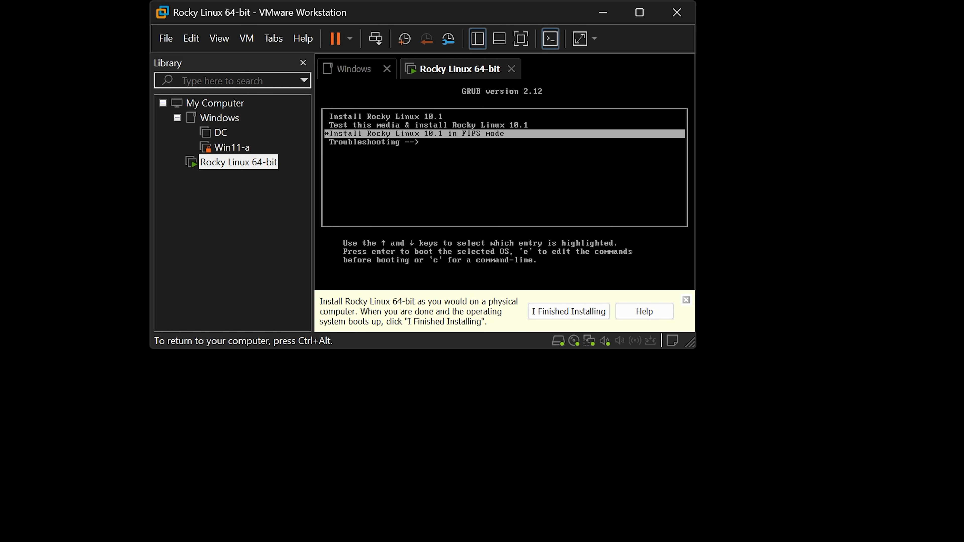
pyautogui.press('Up')
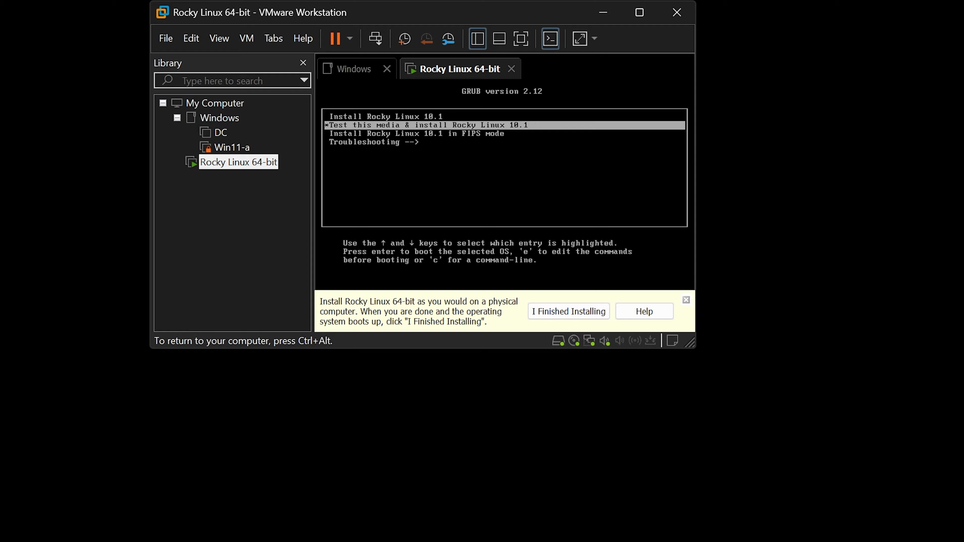
pyautogui.press('Up')
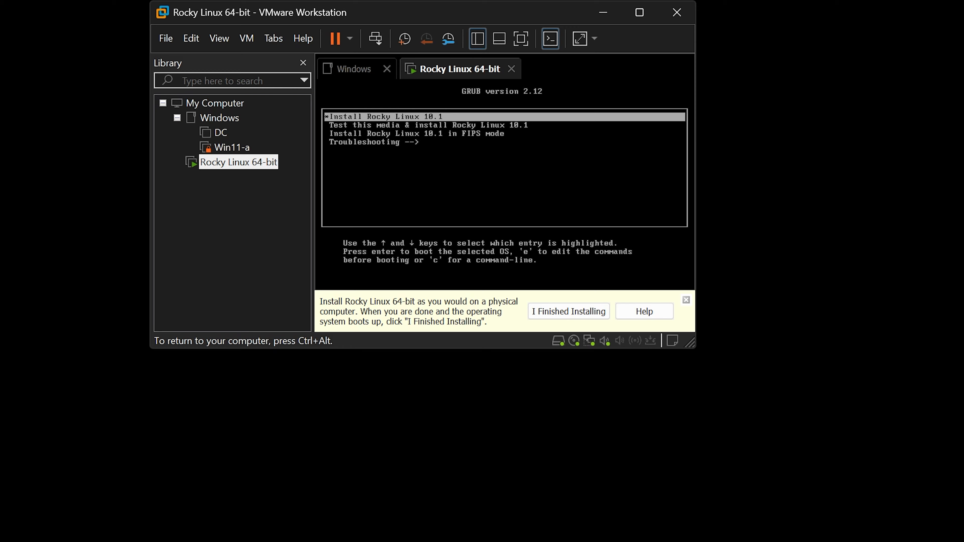
pyautogui.press('Return')
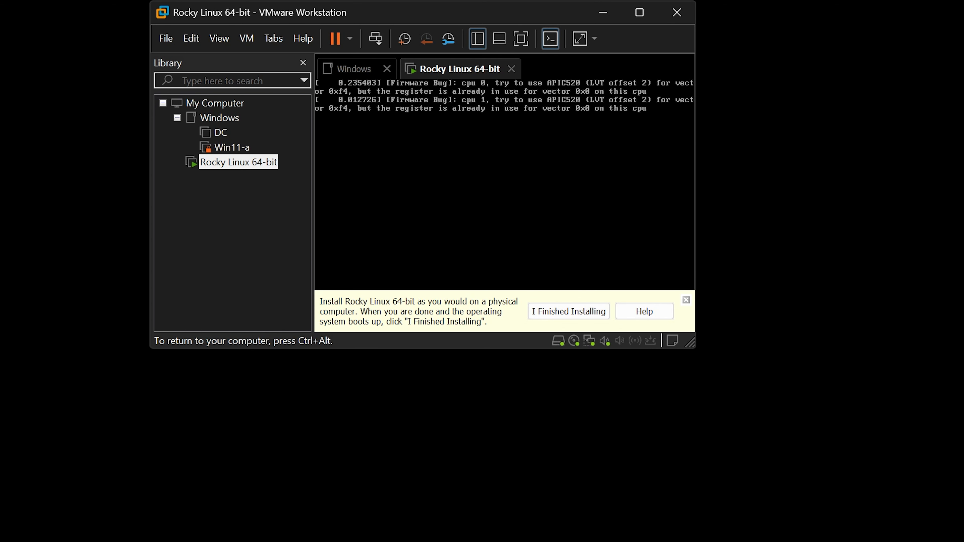
# - Release input, enlarge and reposition the VM window, then switch the guest to full screen
pyautogui.hotkey('ctrl', 'alt')
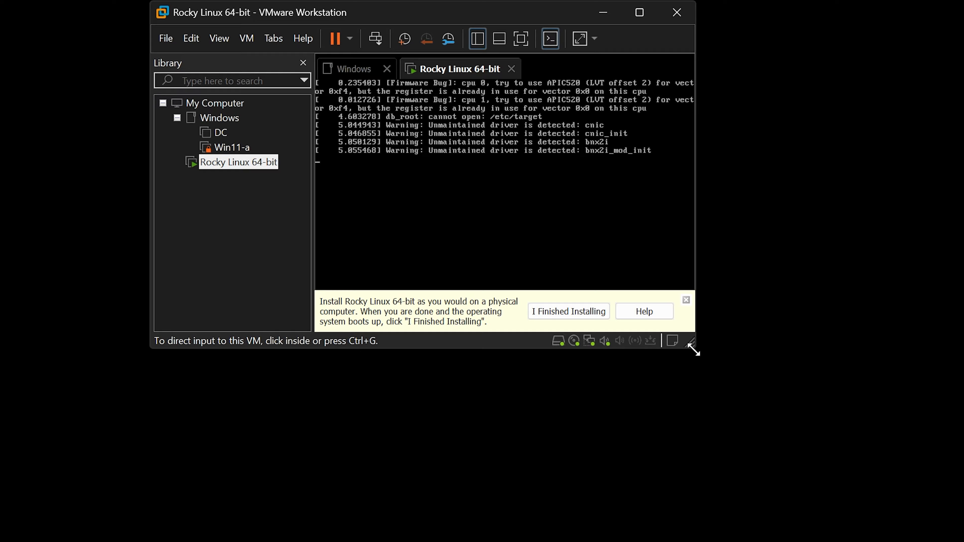
pyautogui.moveTo(693, 350); pyautogui.dragTo(963, 541)
pyautogui.moveTo(550, 18); pyautogui.dragTo(416, 0)
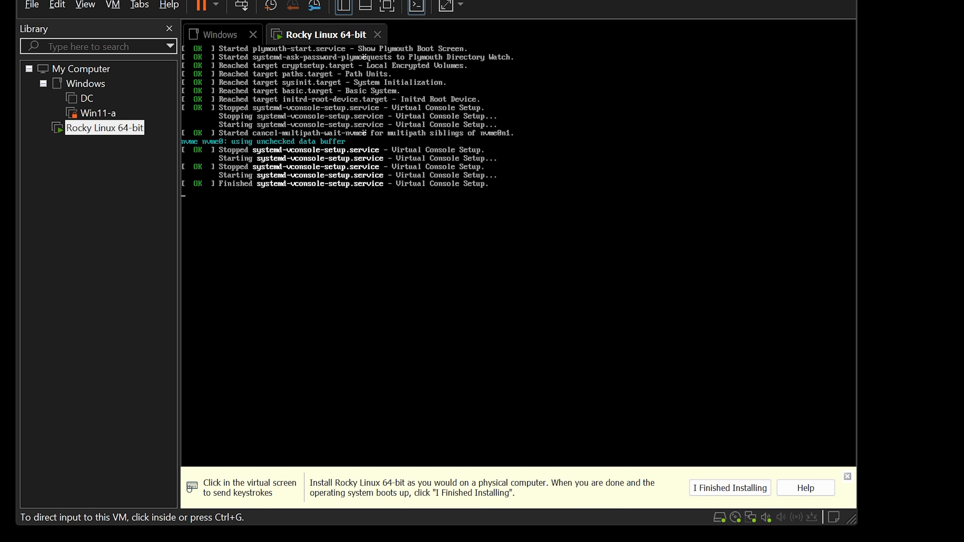
pyautogui.hotkey('ctrl', 'alt', 'Return')
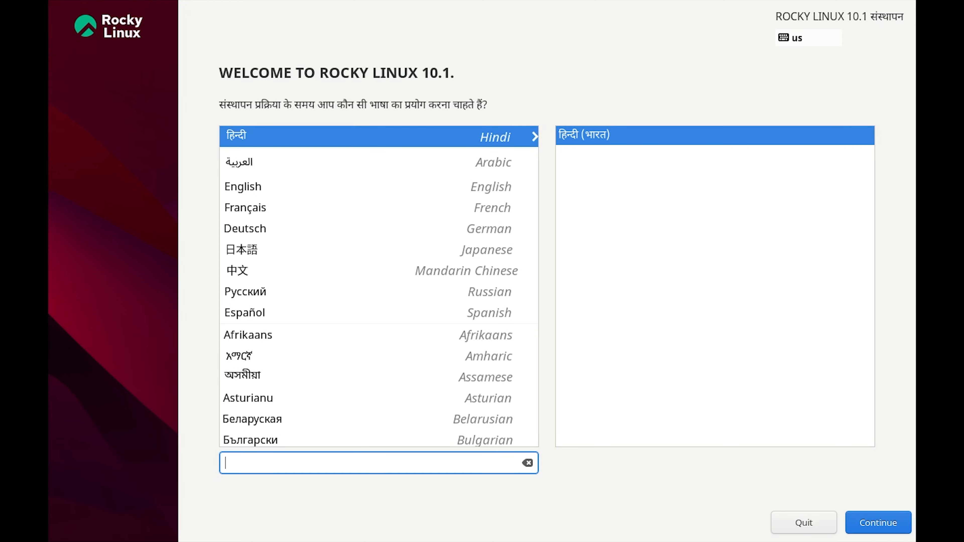
# - Set the installer language to English (India)
pyautogui.click(266, 191)
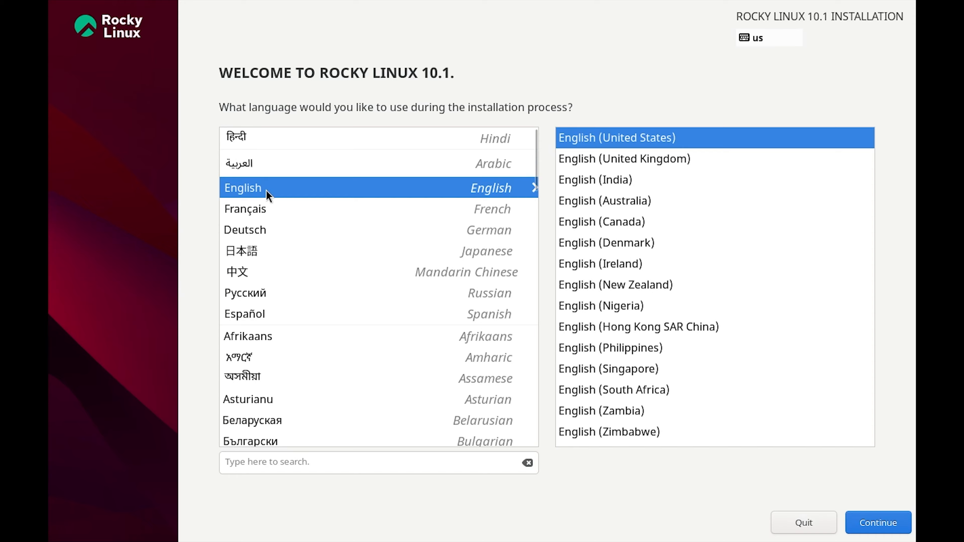
pyautogui.click(615, 181)
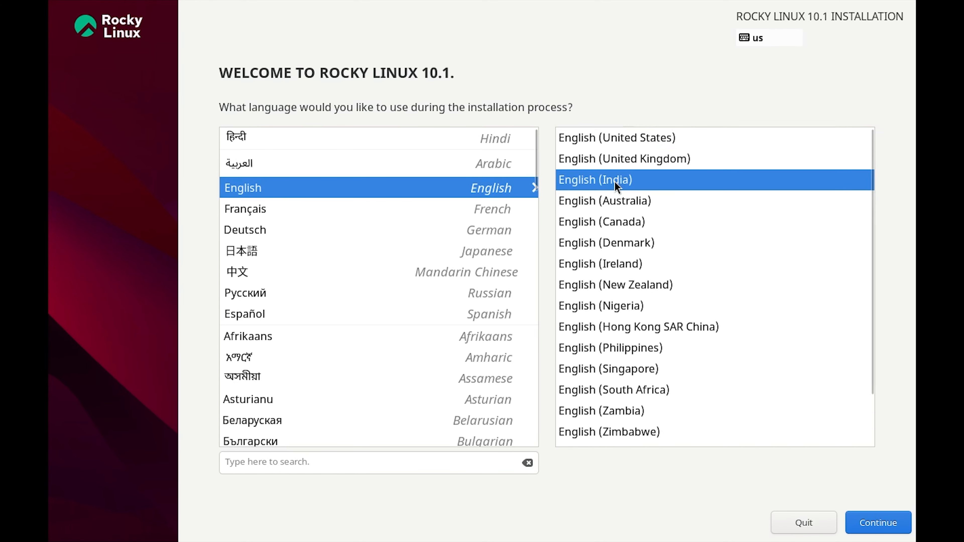
pyautogui.click(872, 530)
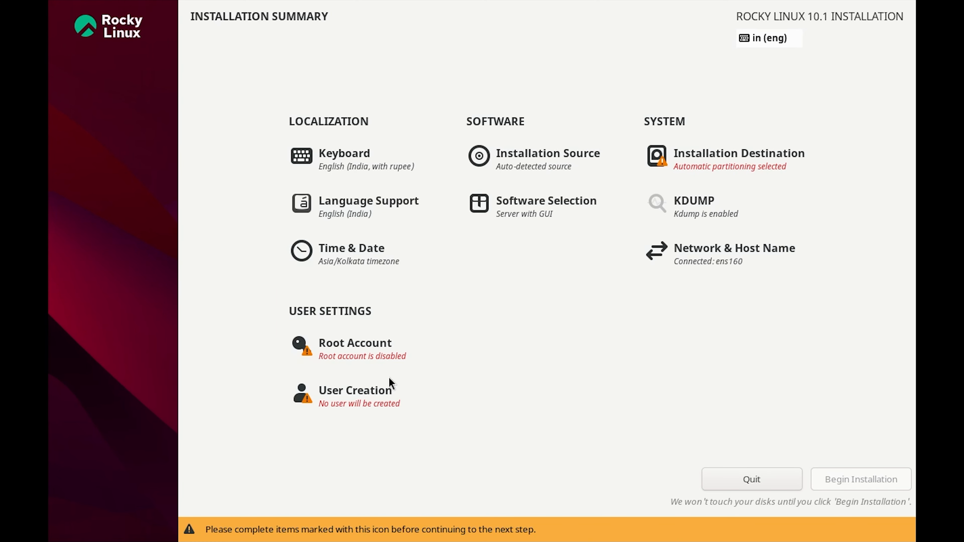
# - Deselect the 40 GiB NVMe disk as destination and review the installation source
pyautogui.click(683, 162)
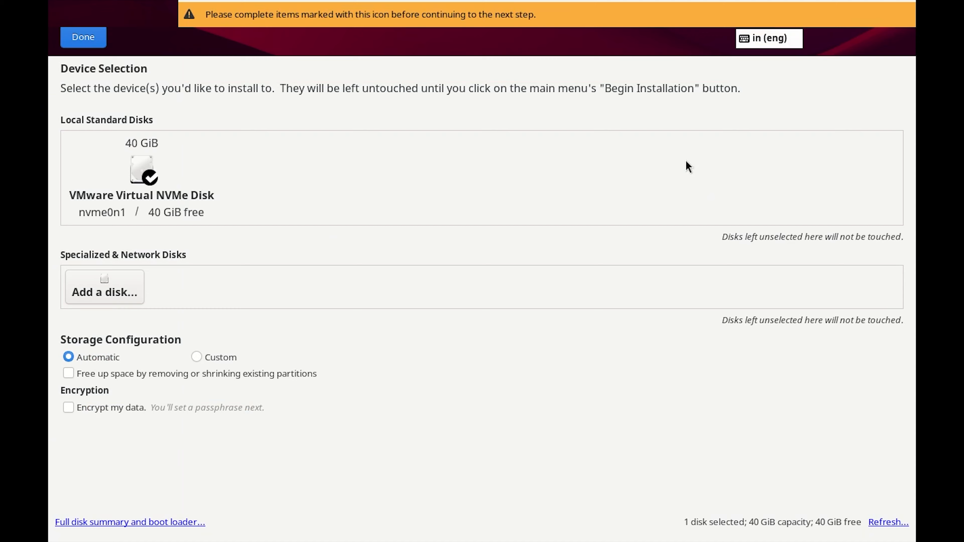
pyautogui.click(129, 202)
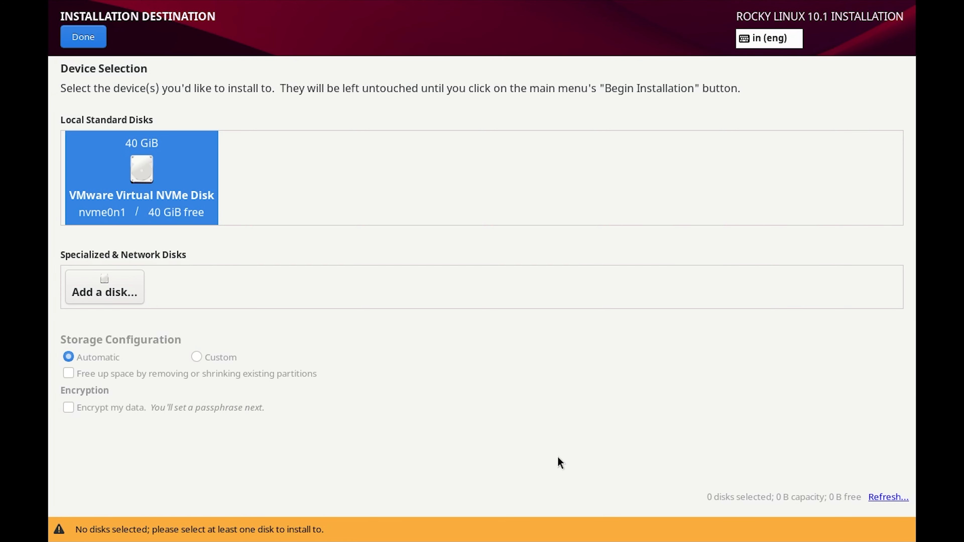
pyautogui.click(76, 40)
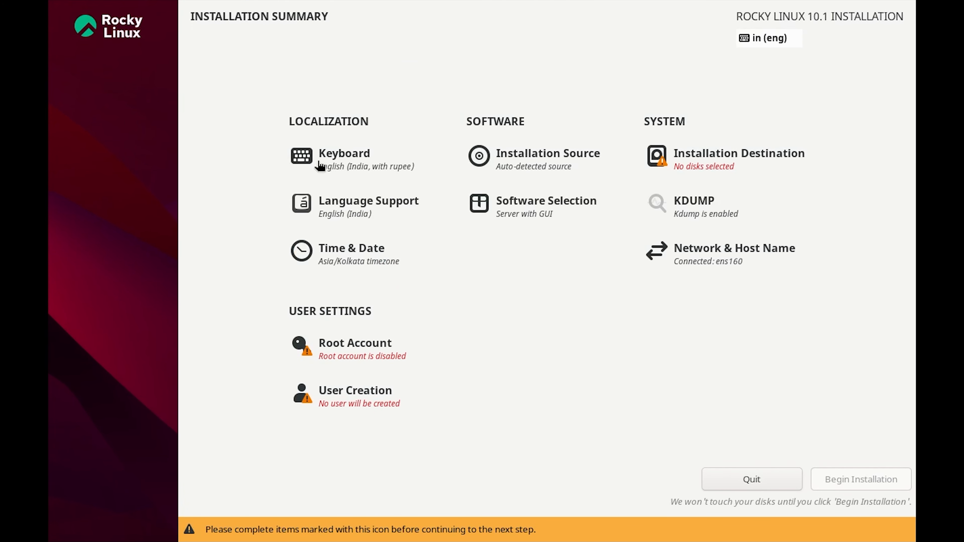
pyautogui.click(532, 169)
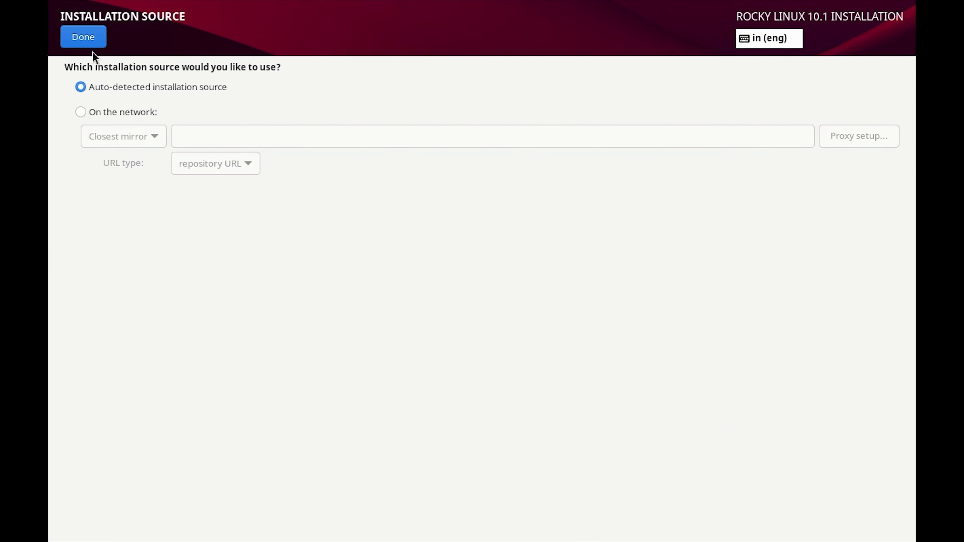
pyautogui.click(91, 44)
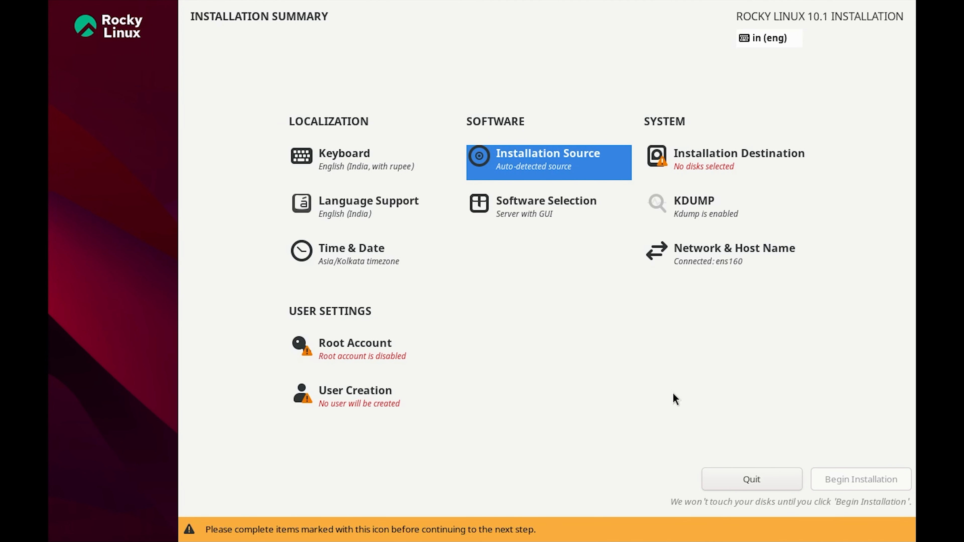
# - Open the Root Account settings and enable the root account
pyautogui.click(363, 344)
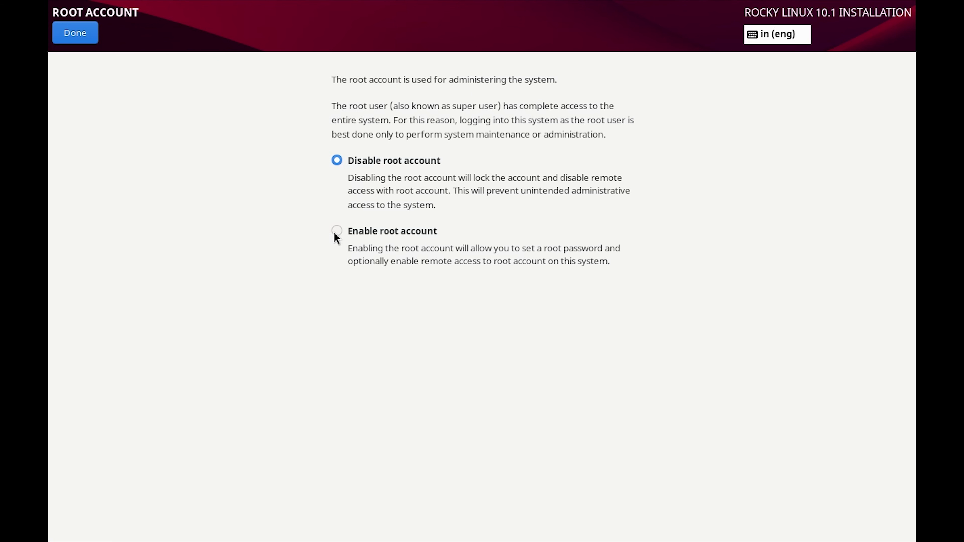
pyautogui.click(78, 27)
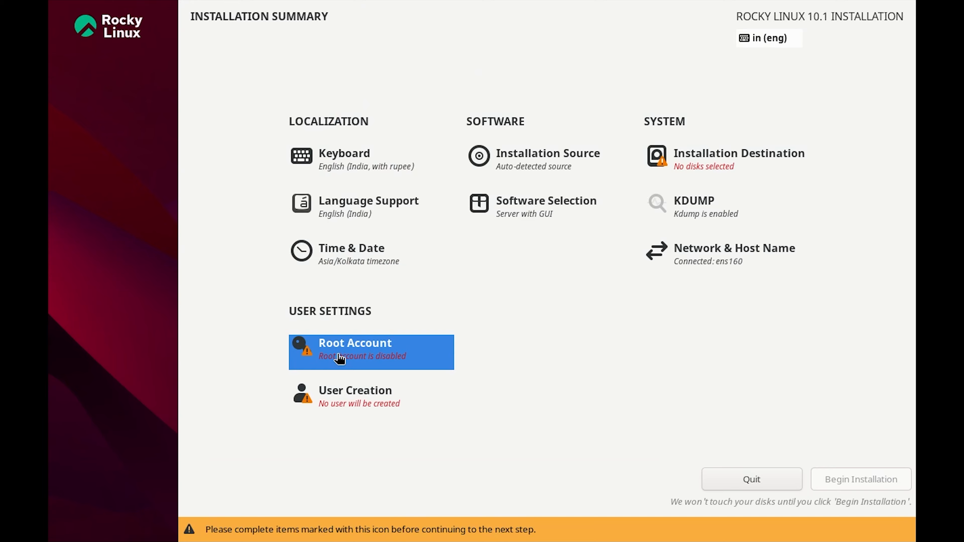
pyautogui.click(367, 357)
pyautogui.click(83, 30)
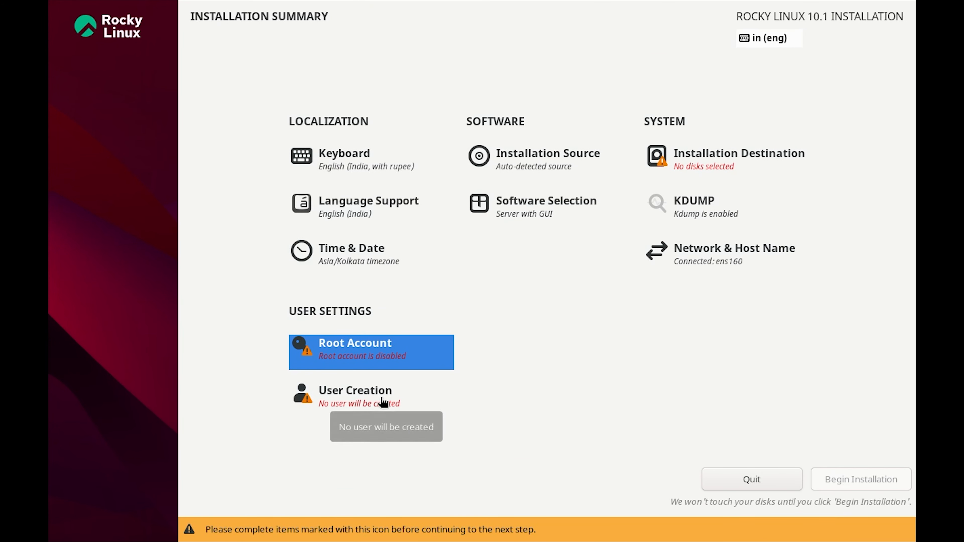
pyautogui.click(326, 342)
pyautogui.click(337, 231)
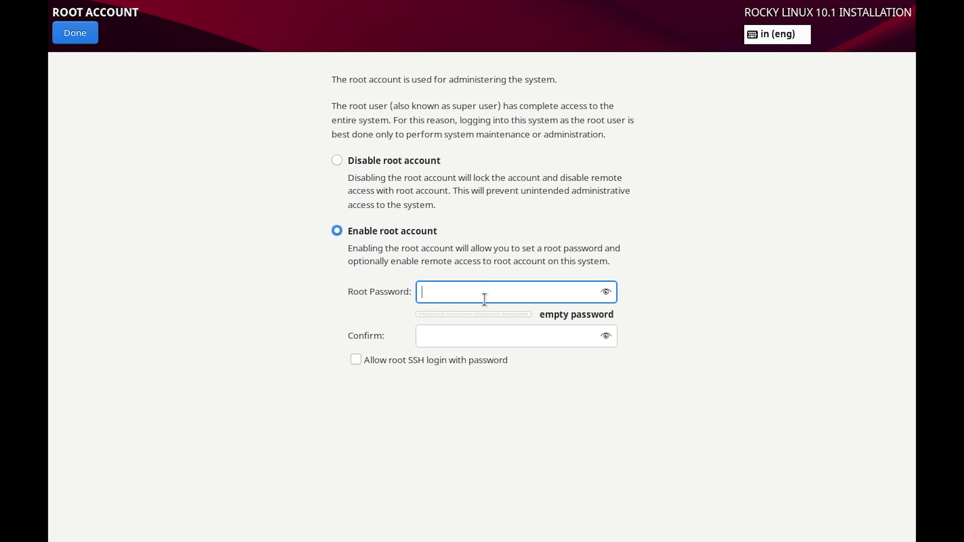
# - Enter and confirm a root password and allow root SSH login with password
pyautogui.write('*****')
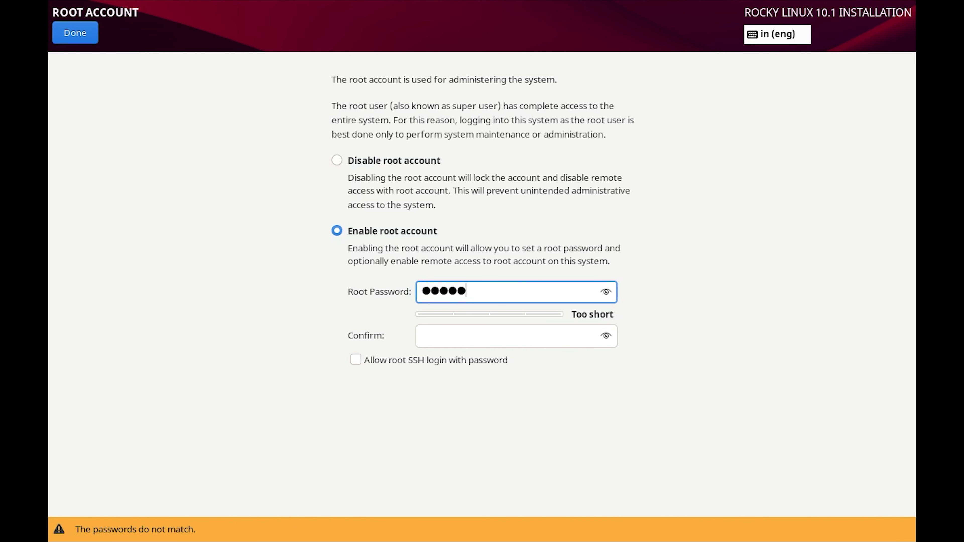
pyautogui.write('***')
pyautogui.click(493, 344)
pyautogui.write('**')
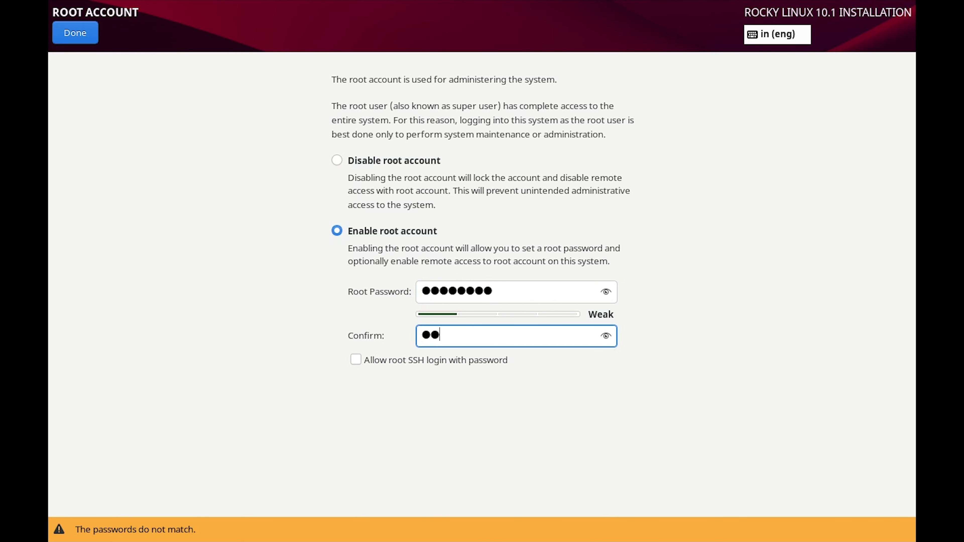
pyautogui.write('******')
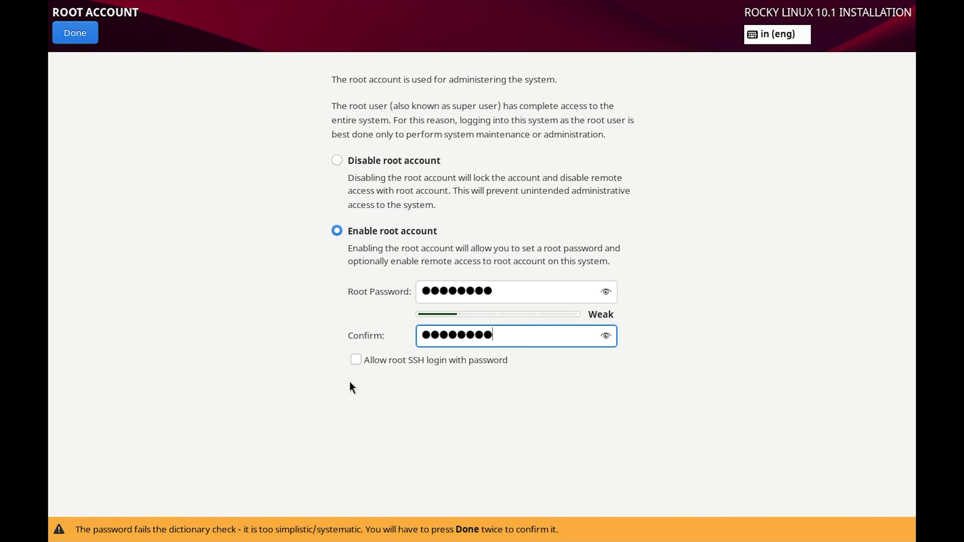
pyautogui.click(356, 361)
pyautogui.click(80, 35)
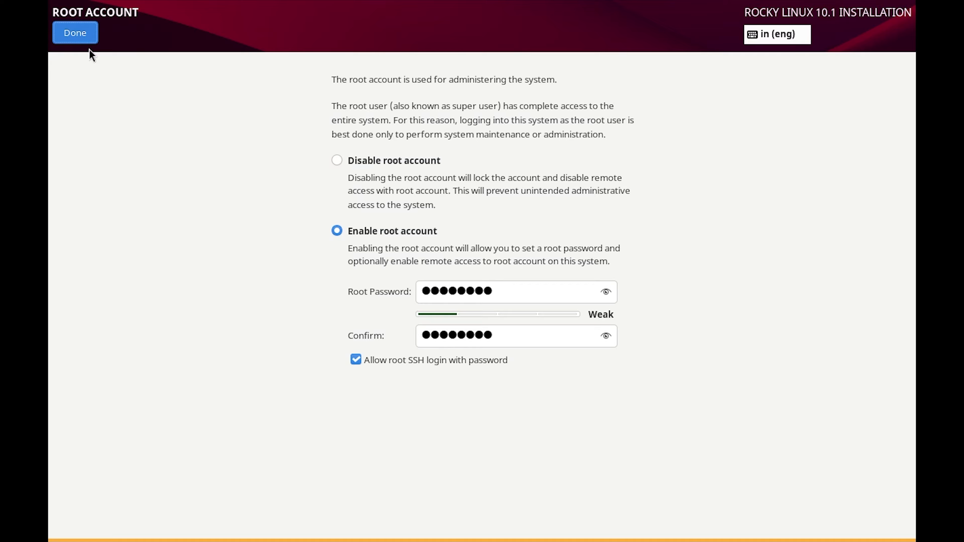
# - Replace the weak root password with a stronger one in both fields and accept it
pyautogui.tripleClick(528, 286)
pyautogui.write('*********')
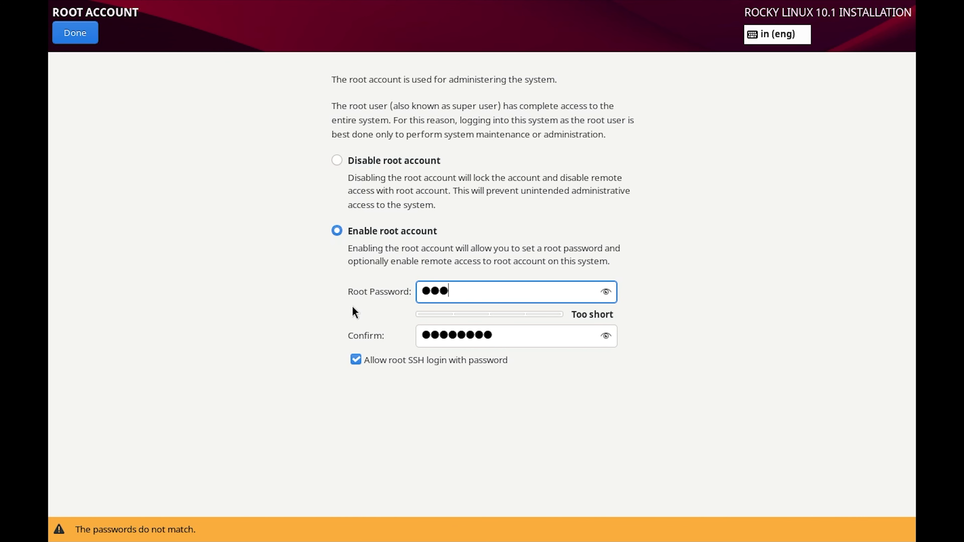
pyautogui.moveTo(514, 337); pyautogui.dragTo(411, 336)
pyautogui.write('*********')
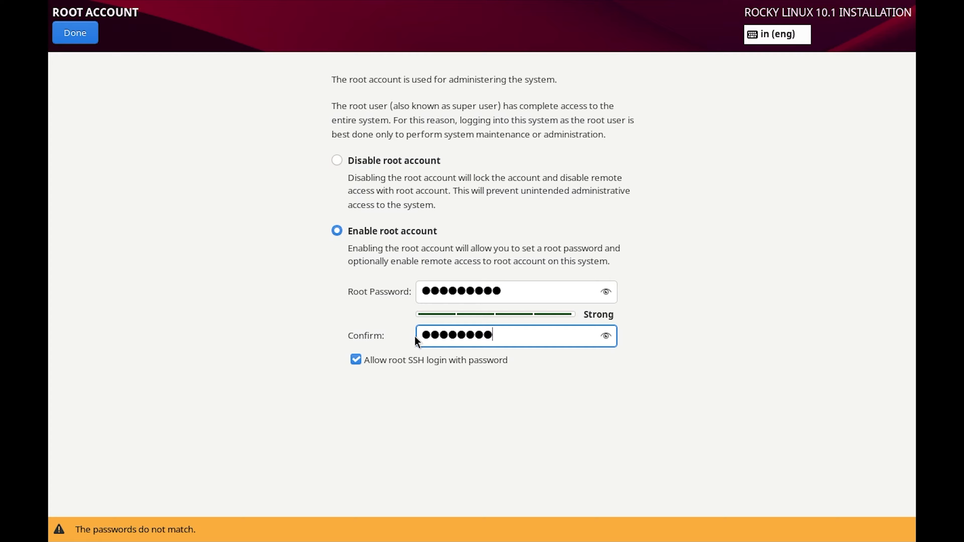
pyautogui.click(76, 38)
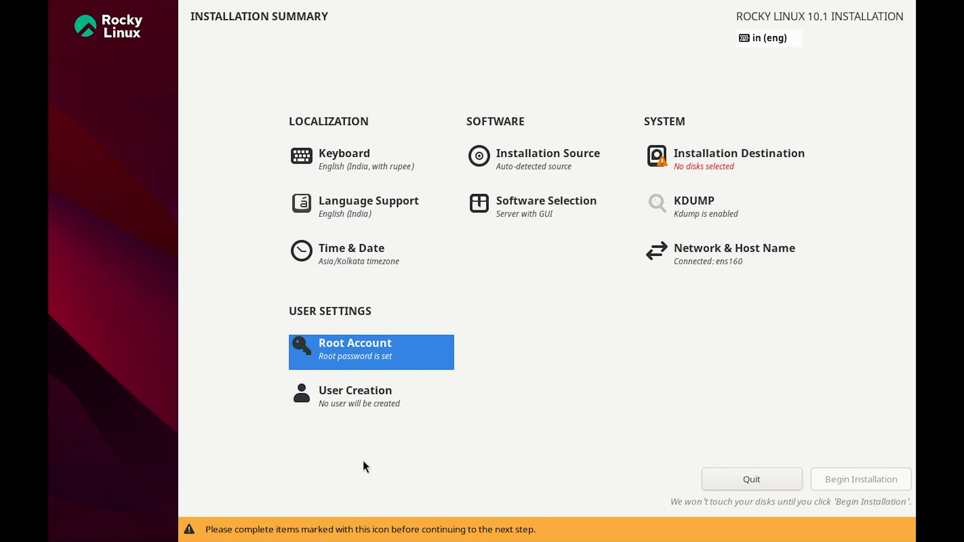
# - Create a user with the user's full name and a confirmed password, accepting the weak-password warning
pyautogui.click(339, 403)
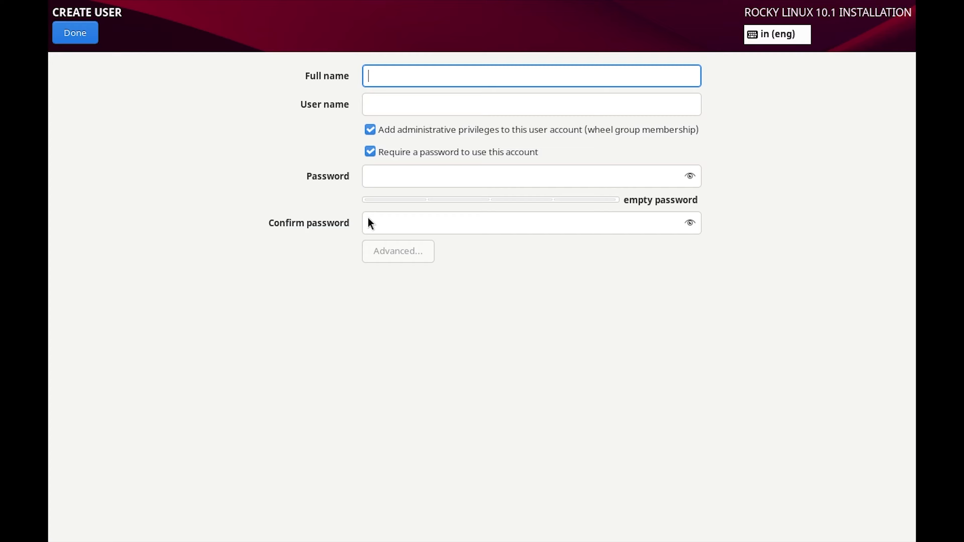
pyautogui.write('Arbaz')
pyautogui.press('Tab')
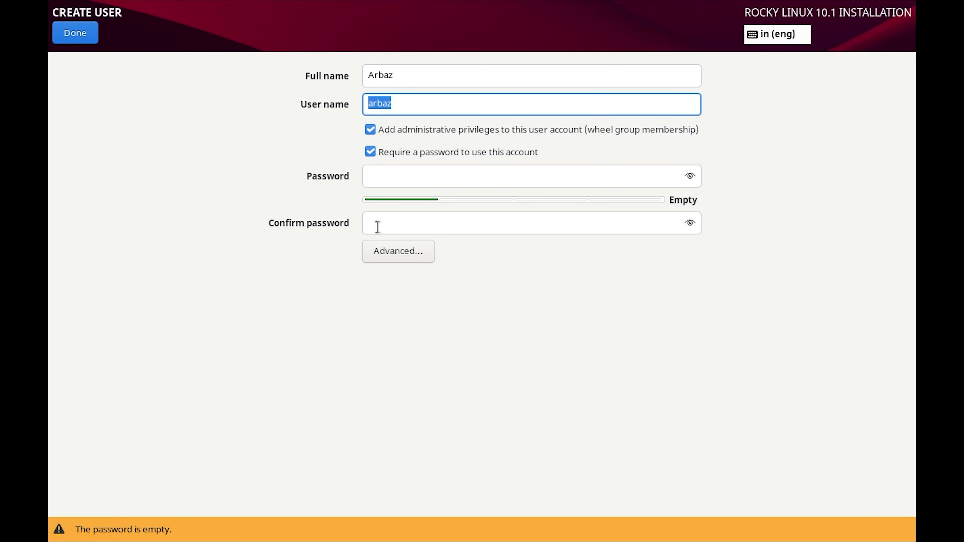
pyautogui.click(442, 178)
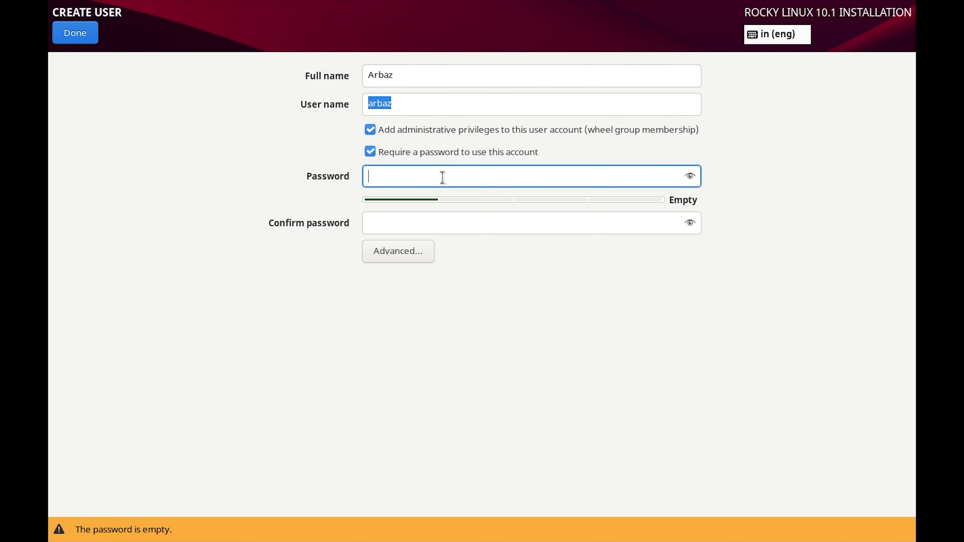
pyautogui.write('********')
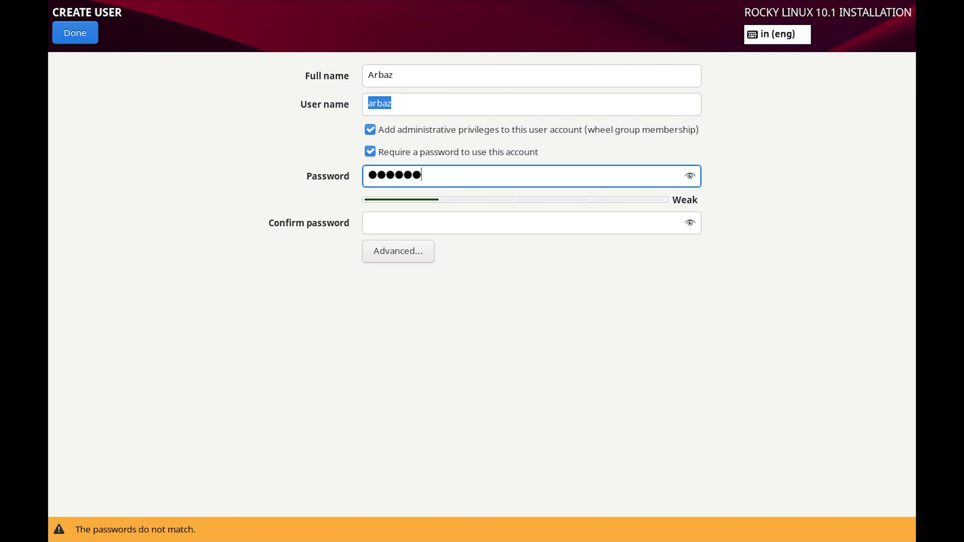
pyautogui.hotkey('ctrl', 'a')
pyautogui.write('***')
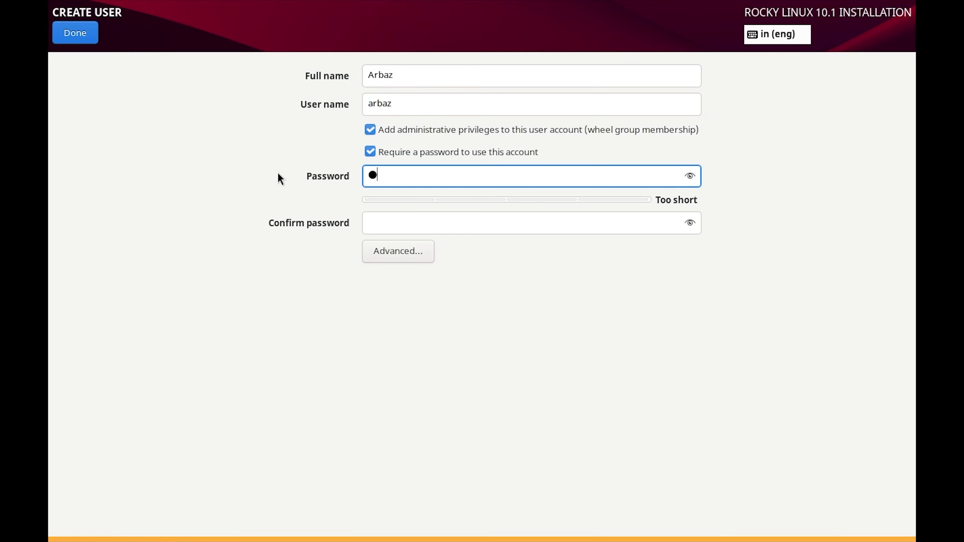
pyautogui.write('*****')
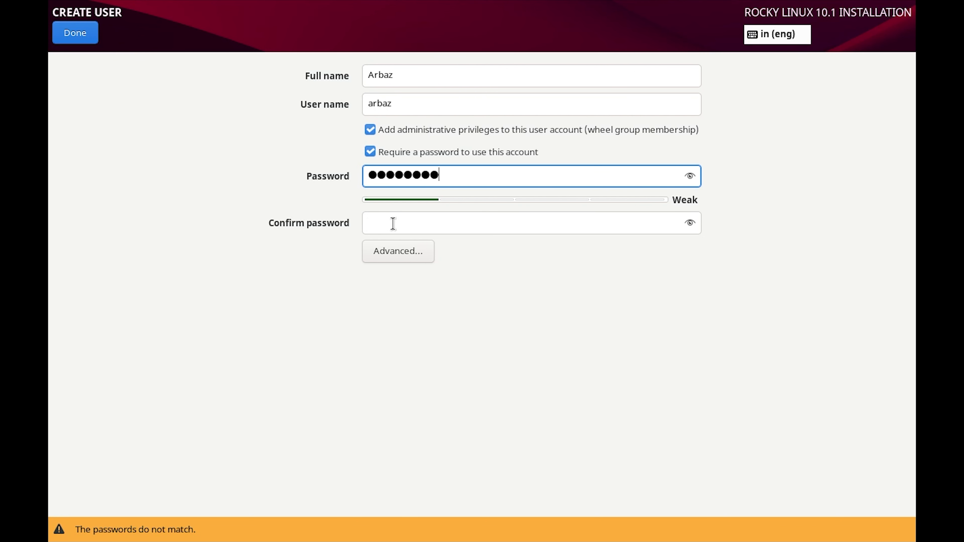
pyautogui.click(393, 223)
pyautogui.write('********')
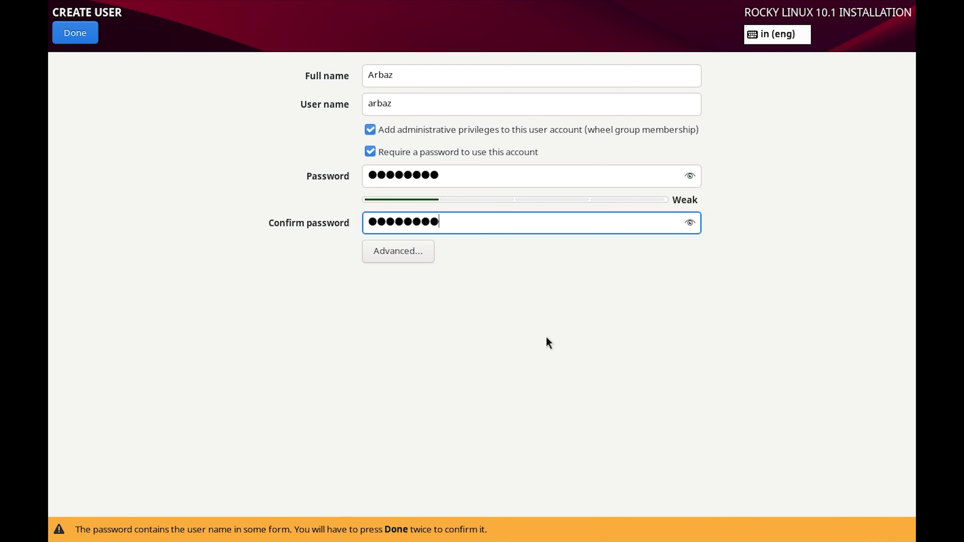
pyautogui.click(71, 33)
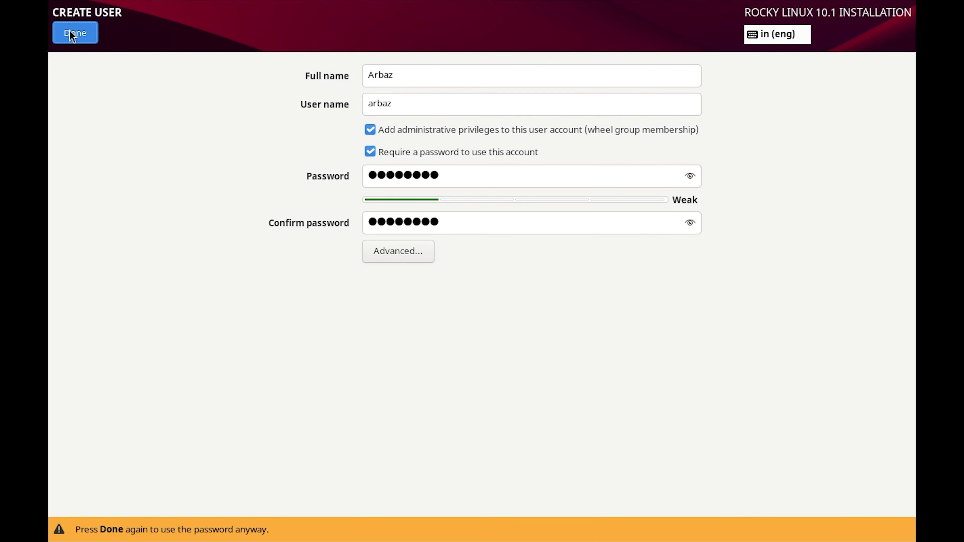
pyautogui.click(71, 32)
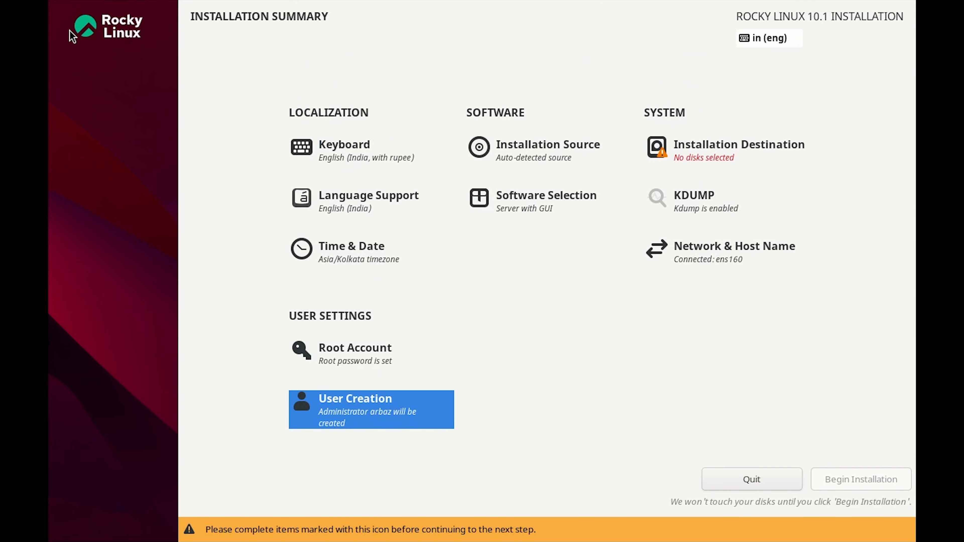
# - Clear and retype the root password and confirmation, accepting the weak-password warning
pyautogui.click(354, 358)
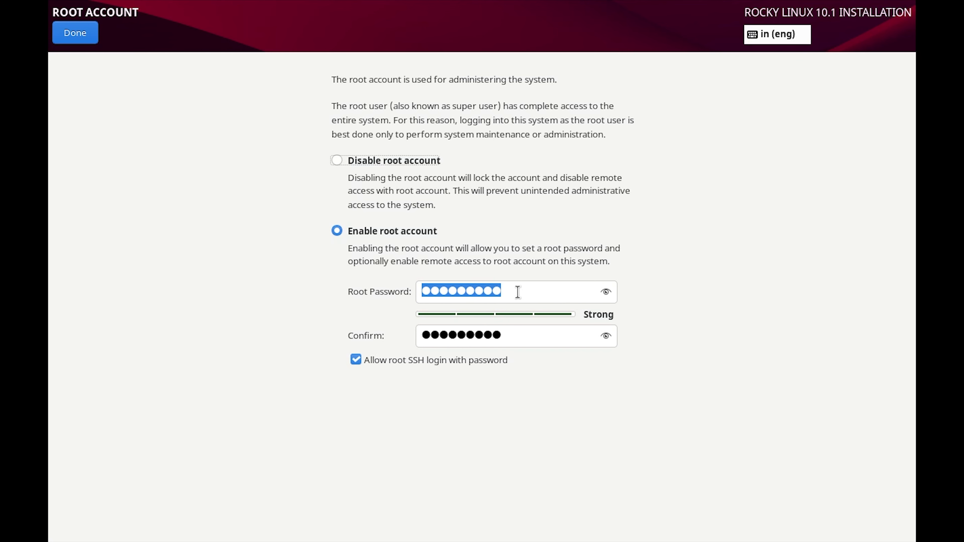
pyautogui.click(511, 334)
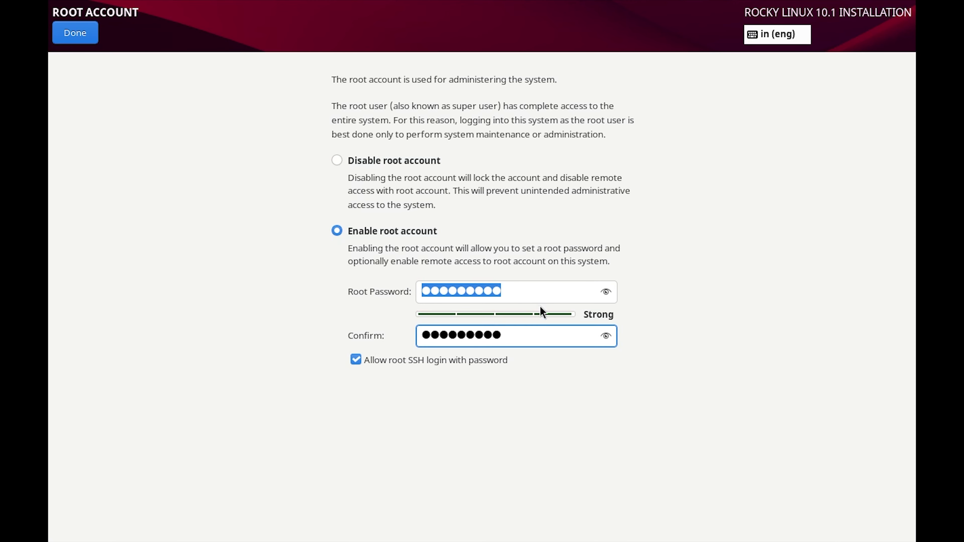
pyautogui.press('BackSpace')
pyautogui.press('BackSpace')
pyautogui.press('BackSpace')
pyautogui.press('BackSpace')
pyautogui.press('BackSpace')
pyautogui.press('BackSpace')
pyautogui.press('BackSpace')
pyautogui.press('BackSpace')
pyautogui.press('BackSpace')
pyautogui.click(526, 298)
pyautogui.press('BackSpace')
pyautogui.press('BackSpace')
pyautogui.press('BackSpace')
pyautogui.press('BackSpace')
pyautogui.press('BackSpace')
pyautogui.press('BackSpace')
pyautogui.press('BackSpace')
pyautogui.press('BackSpace')
pyautogui.press('BackSpace')
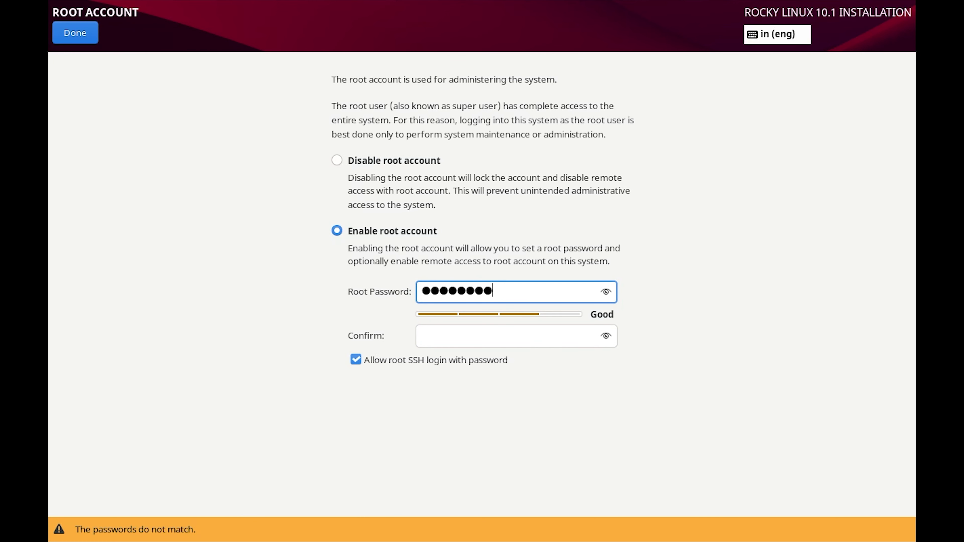
pyautogui.write('********')
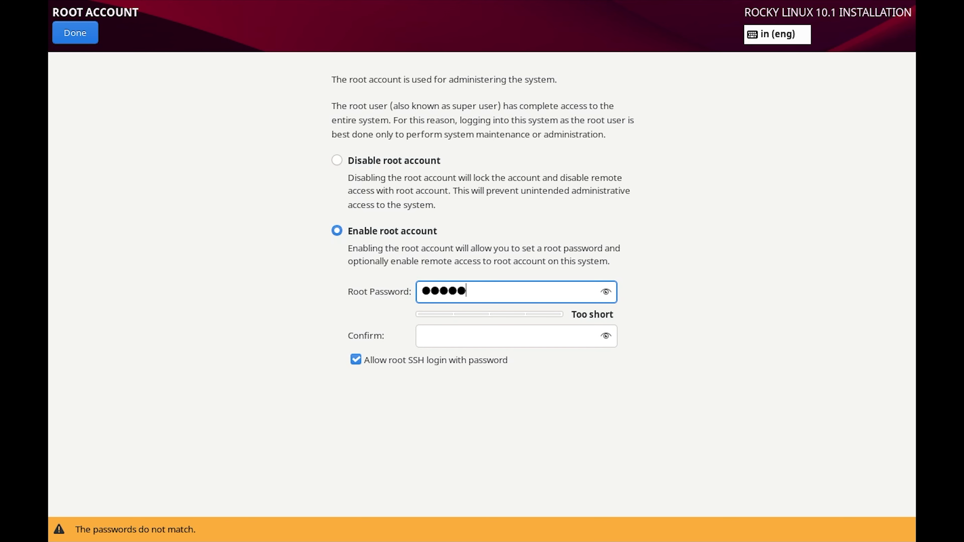
pyautogui.click(514, 337)
pyautogui.write('*******')
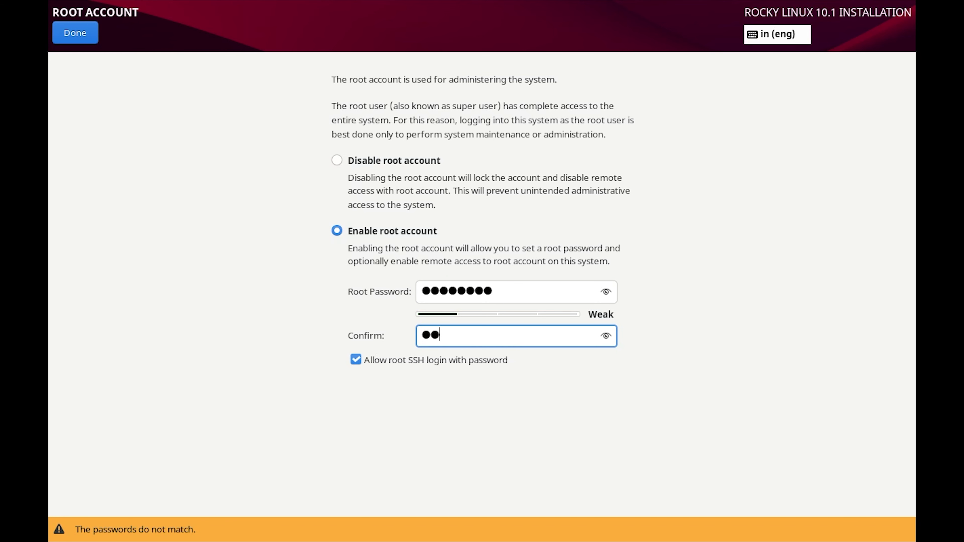
pyautogui.write('*')
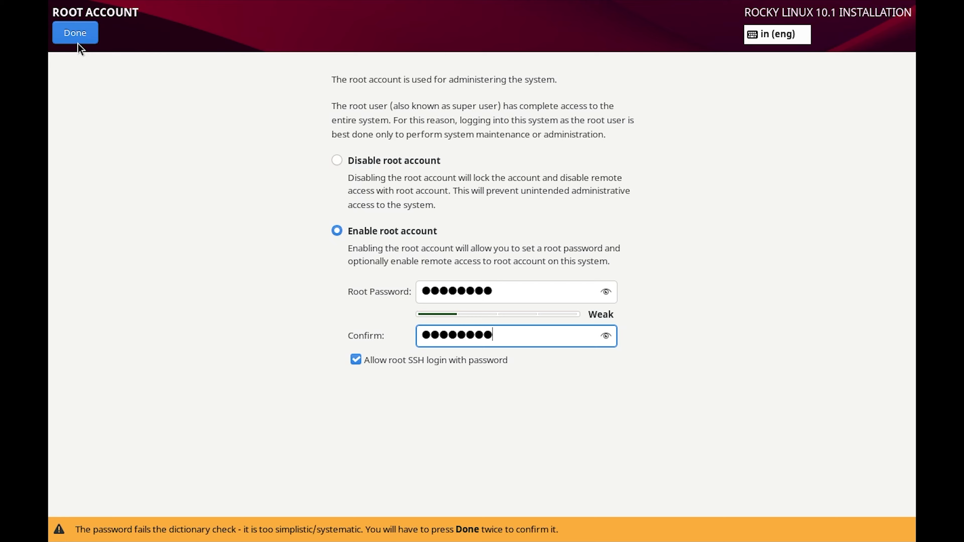
pyautogui.click(76, 33)
pyautogui.click(75, 33)
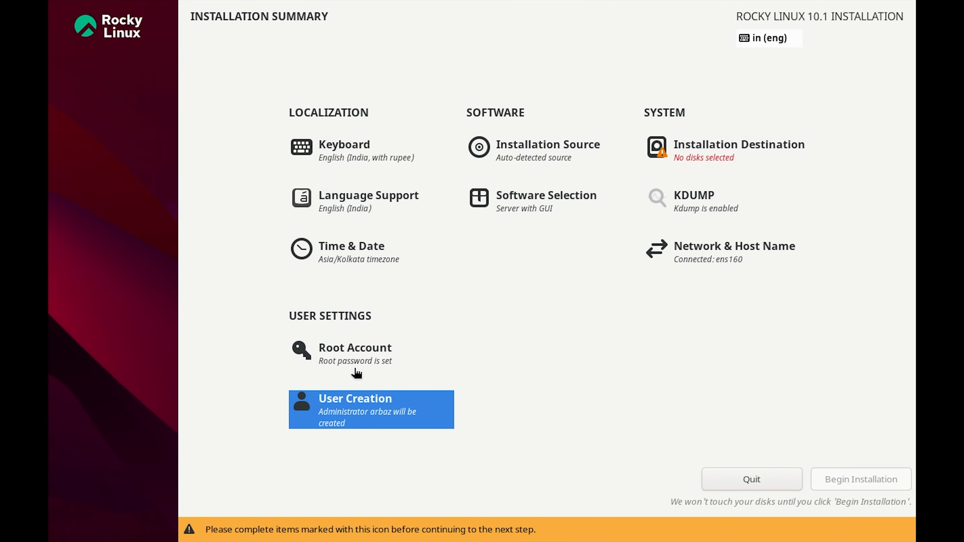
pyautogui.click(359, 363)
pyautogui.click(78, 33)
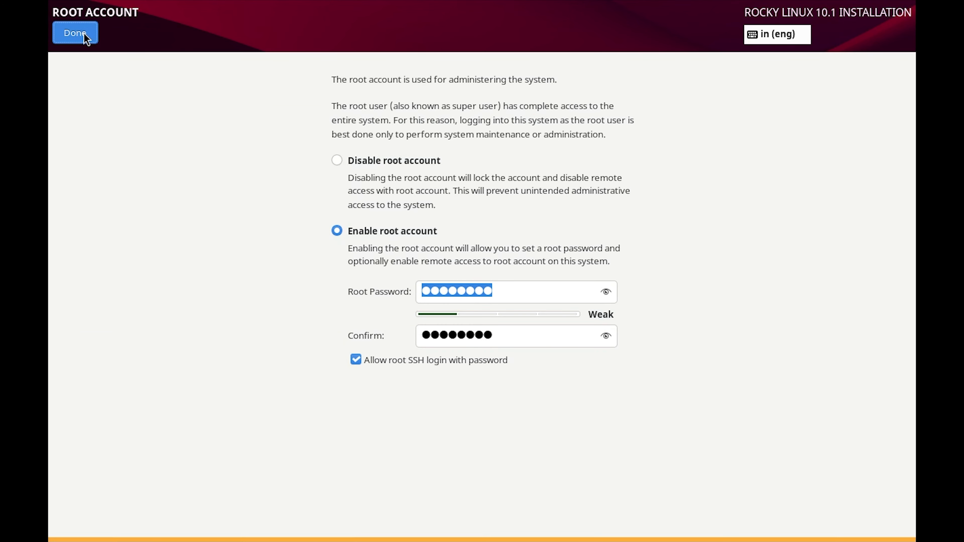
# - Retype the user's password and its confirmation, accepting the warning
pyautogui.click(361, 394)
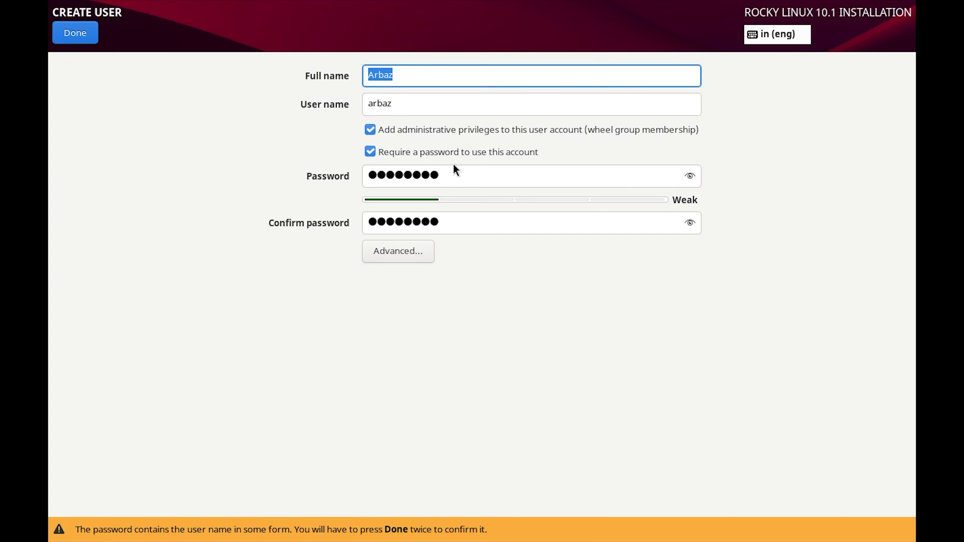
pyautogui.moveTo(454, 174); pyautogui.dragTo(329, 183)
pyautogui.press('BackSpace')
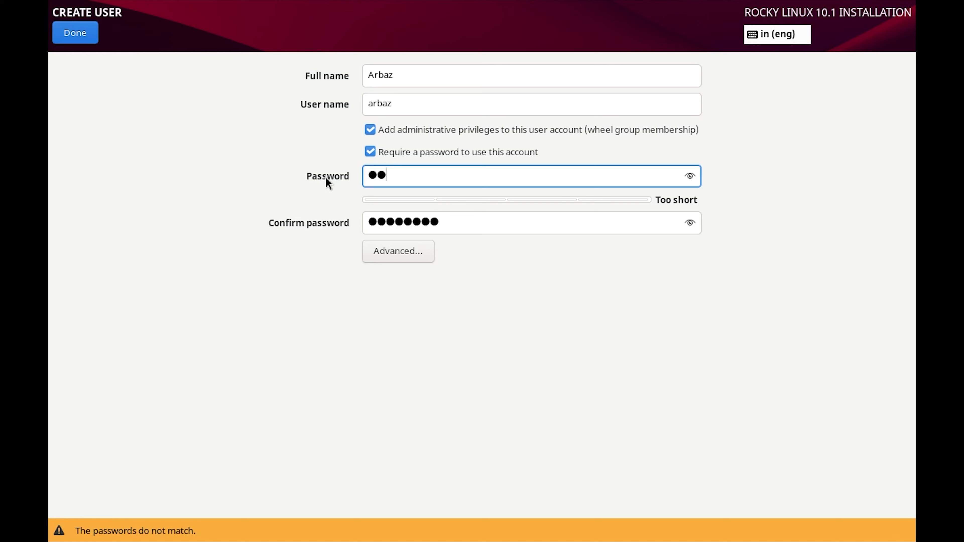
pyautogui.press('Tab')
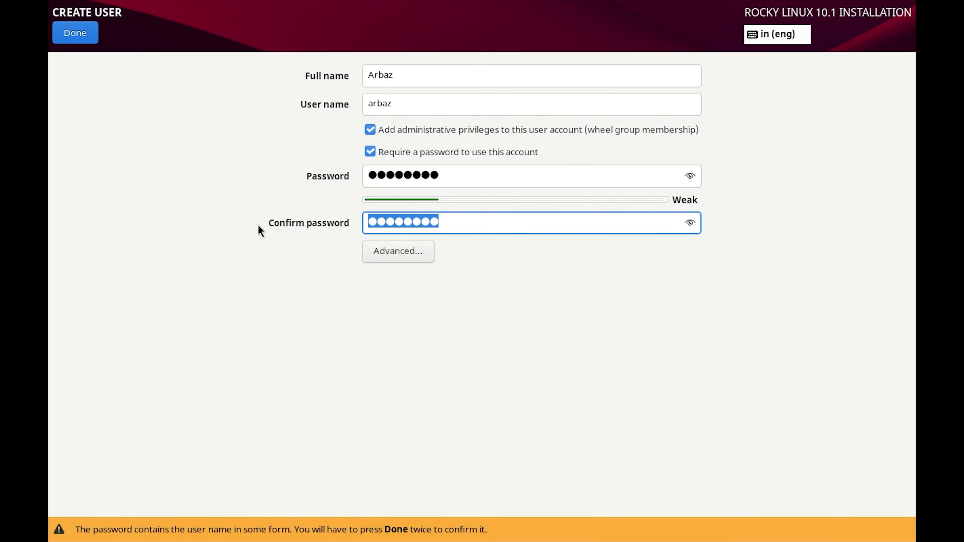
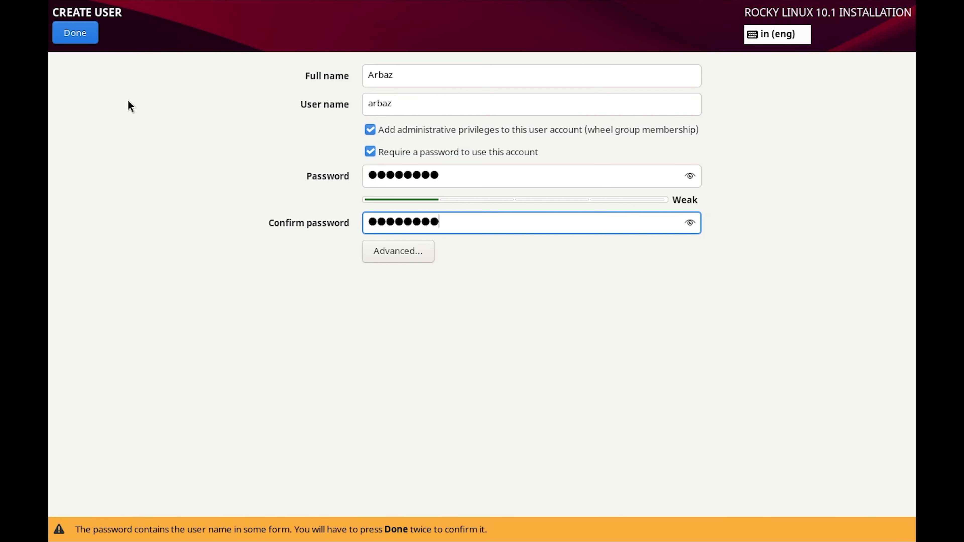
pyautogui.click(76, 31)
pyautogui.click(76, 32)
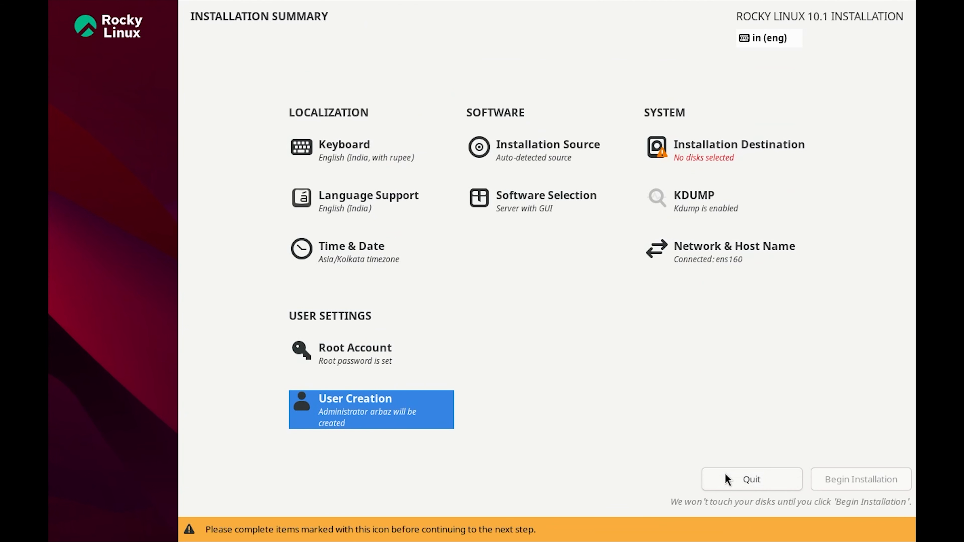
# - Confirm the 40 GiB VMware Virtual NVMe disk as destination and begin the installation
pyautogui.click(720, 170)
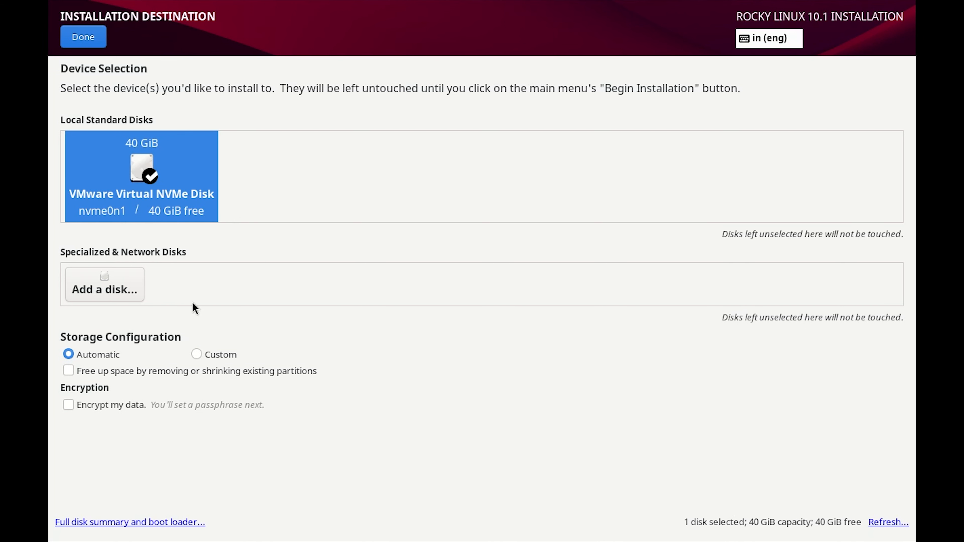
pyautogui.click(75, 41)
pyautogui.click(850, 507)
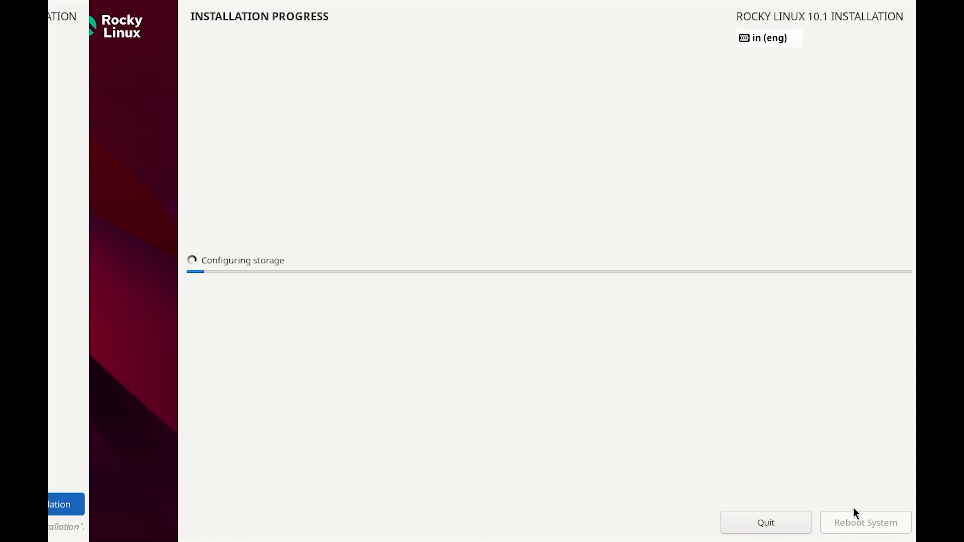